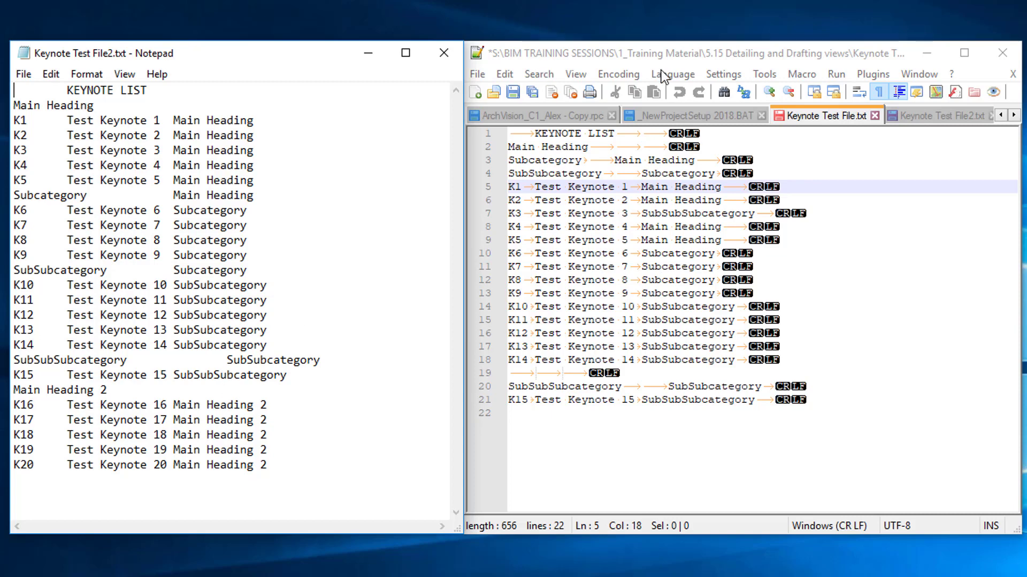
In Notepad++, check the KEYNOTE LIST title line and the empty last line of the keynote file.
left_click(700, 53)
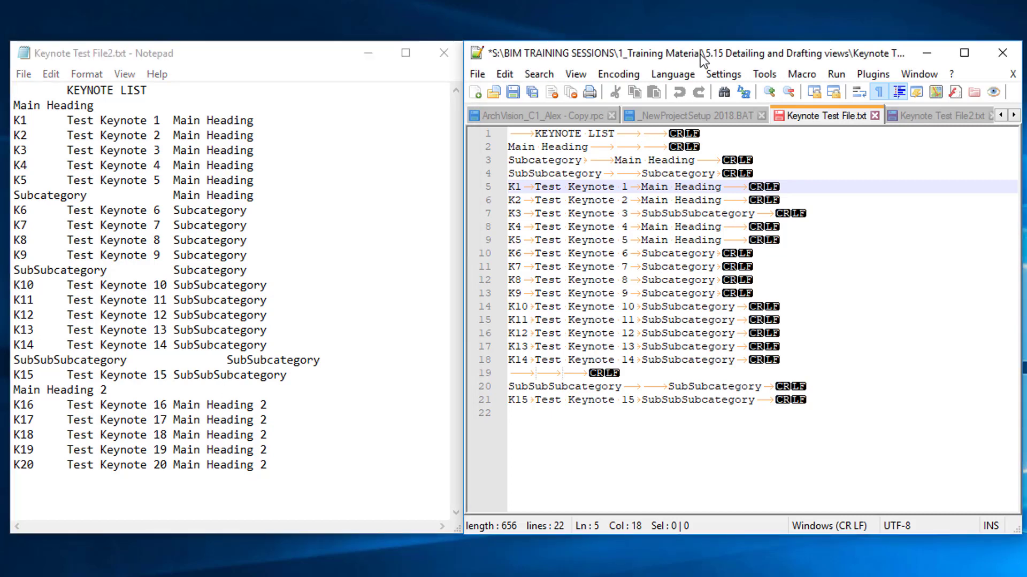
left_click(619, 133)
left_click(661, 135)
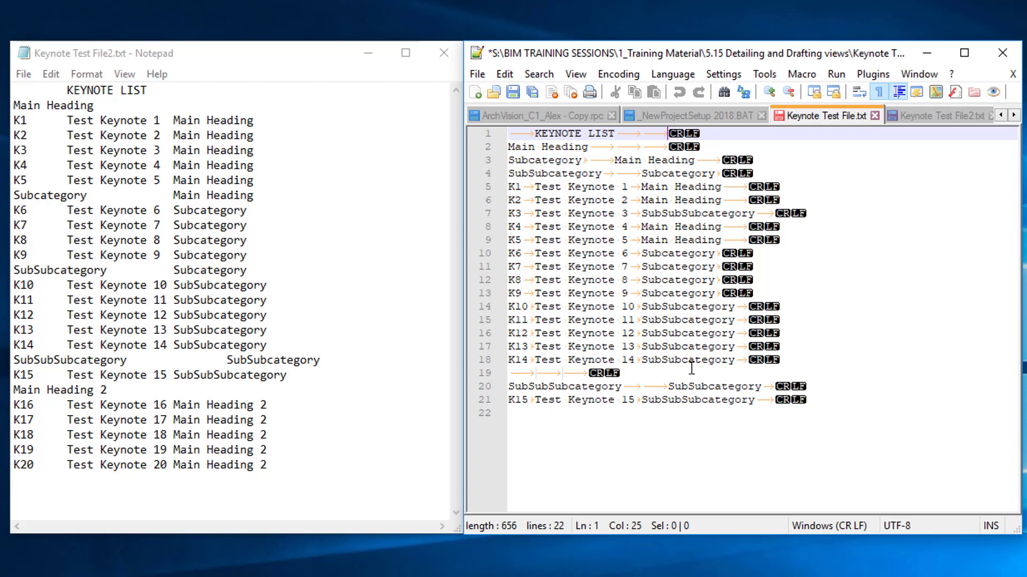
left_click(676, 428)
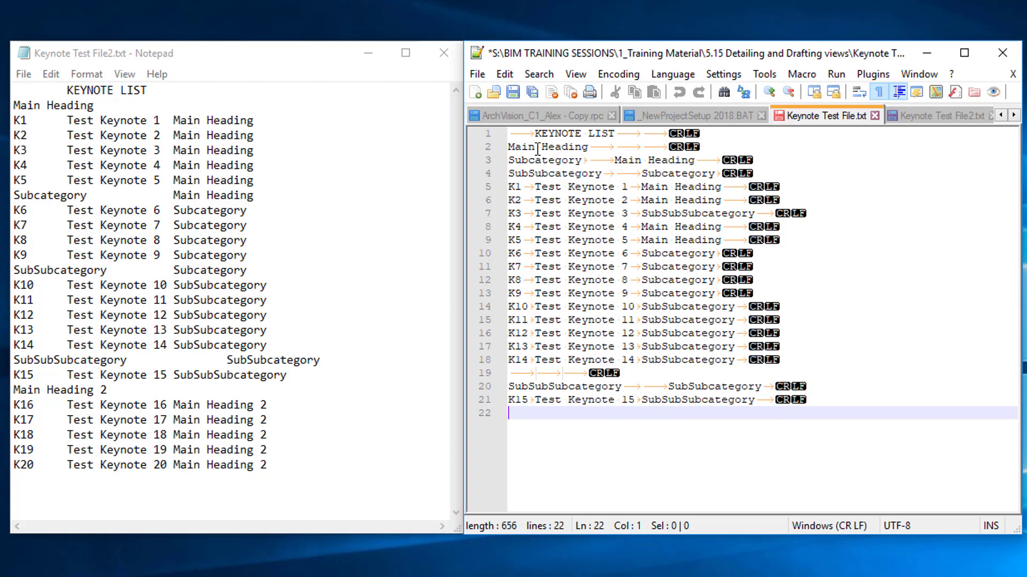
Highlight the Main Heading line, keynote K1 and its Test Keynote 1 description.
left_click_drag(515, 146, 555, 160)
left_click(609, 147)
left_click(636, 147)
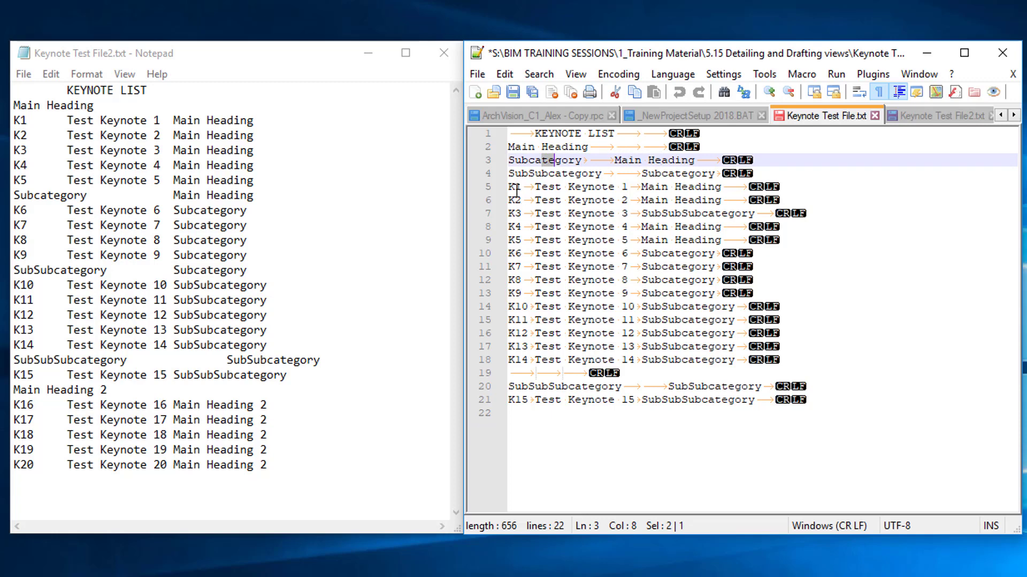
left_click_drag(509, 189, 520, 190)
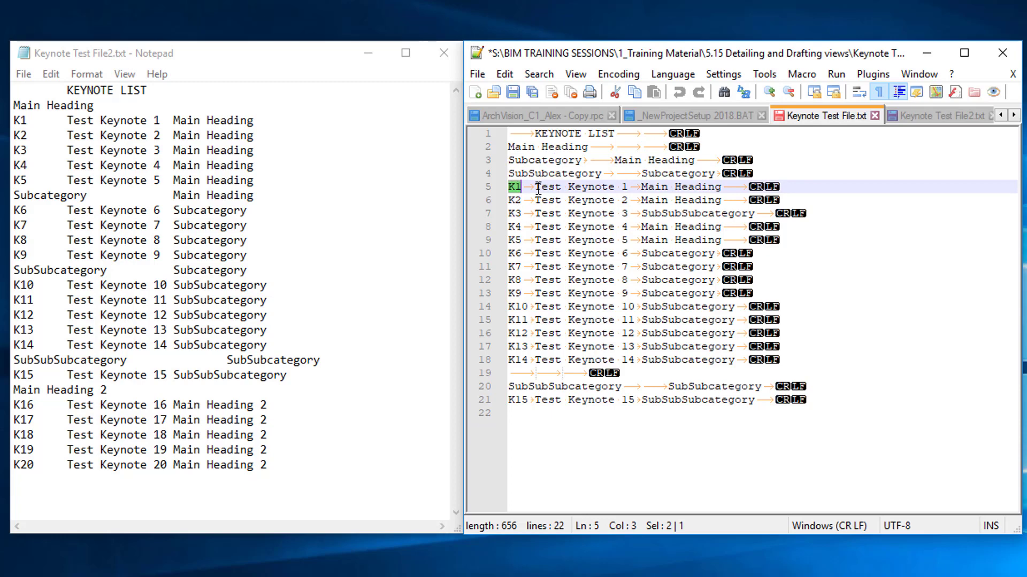
left_click_drag(536, 189, 727, 191)
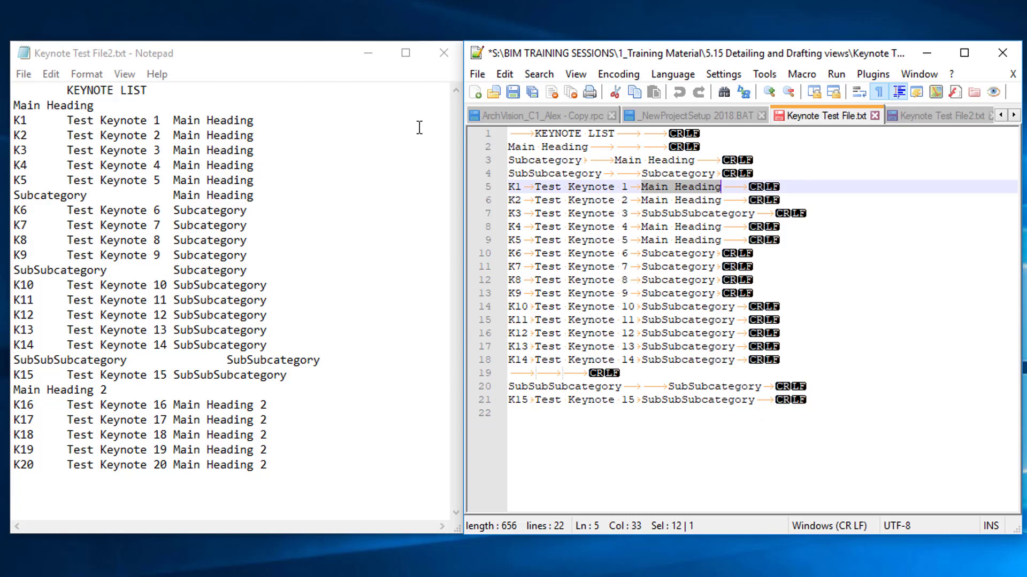
left_click(302, 238)
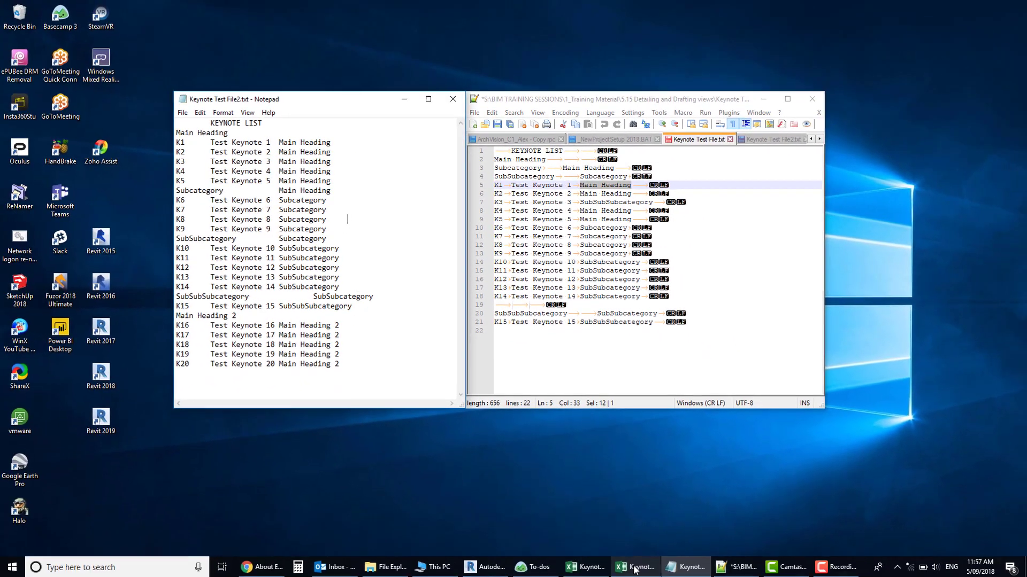
In Excel's Save As dialog, check the Text (Tab delimited) file type, then cancel without saving.
left_click(635, 567)
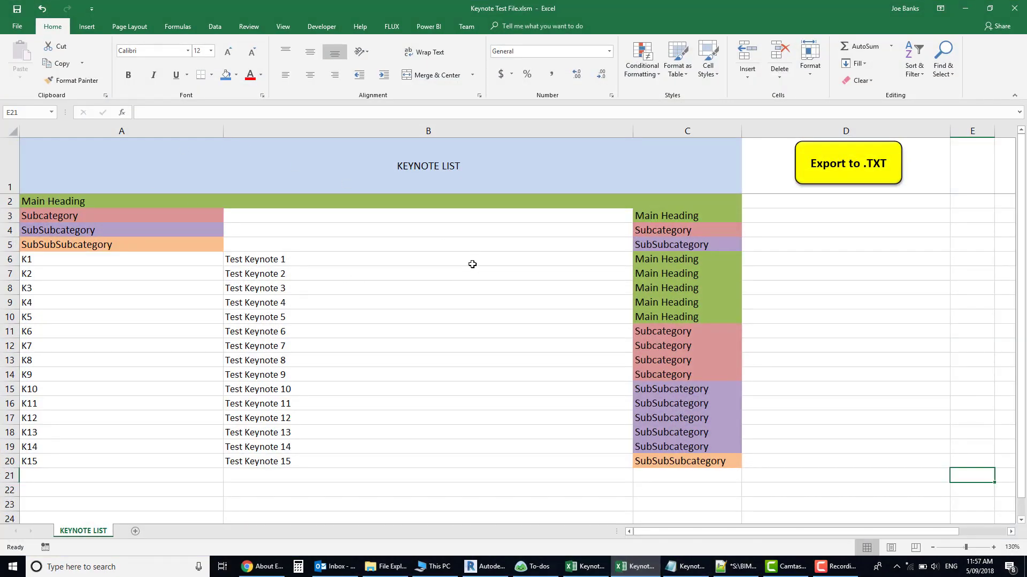
left_click(23, 30)
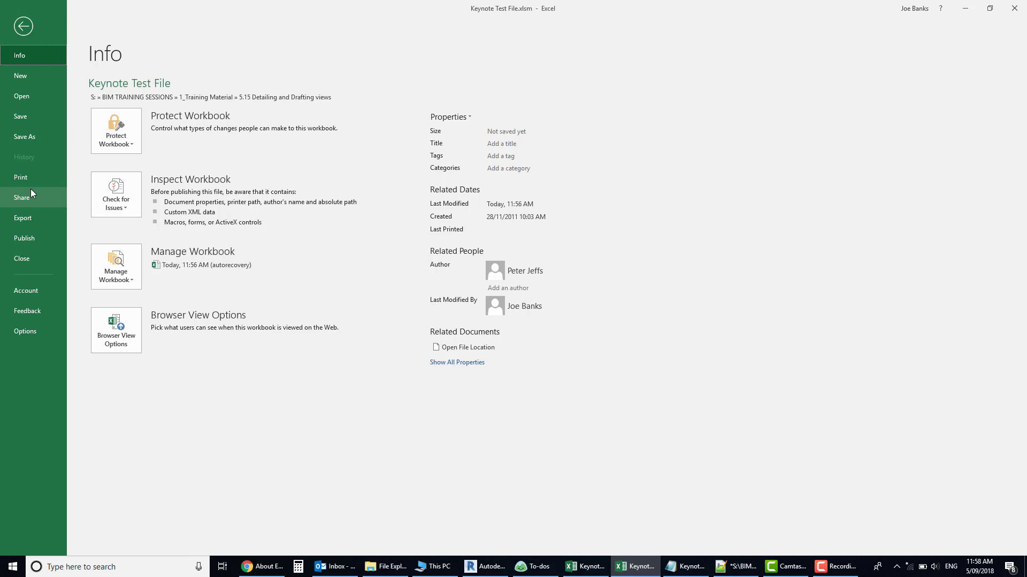
left_click(34, 136)
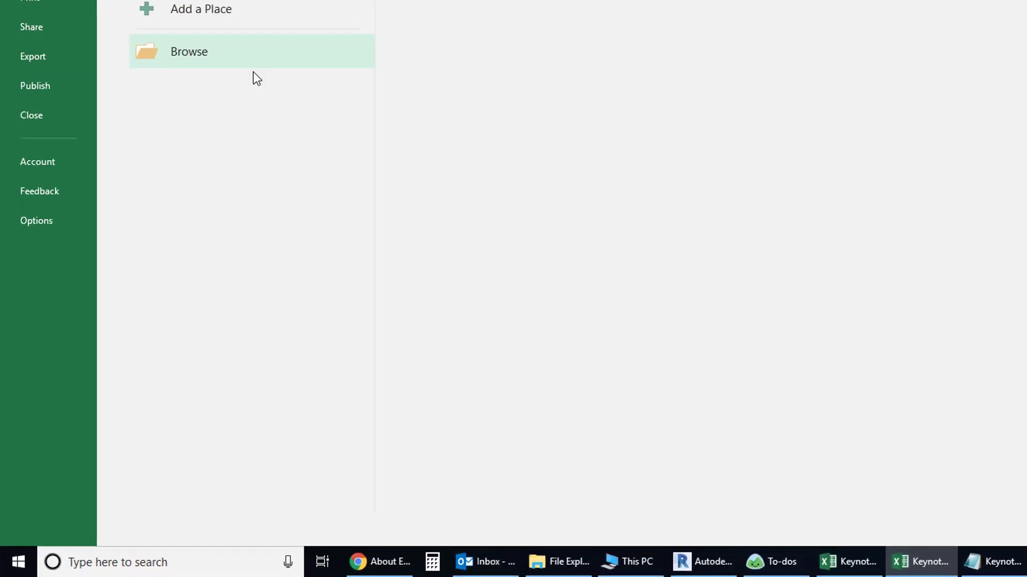
left_click(155, 206)
left_click(236, 115)
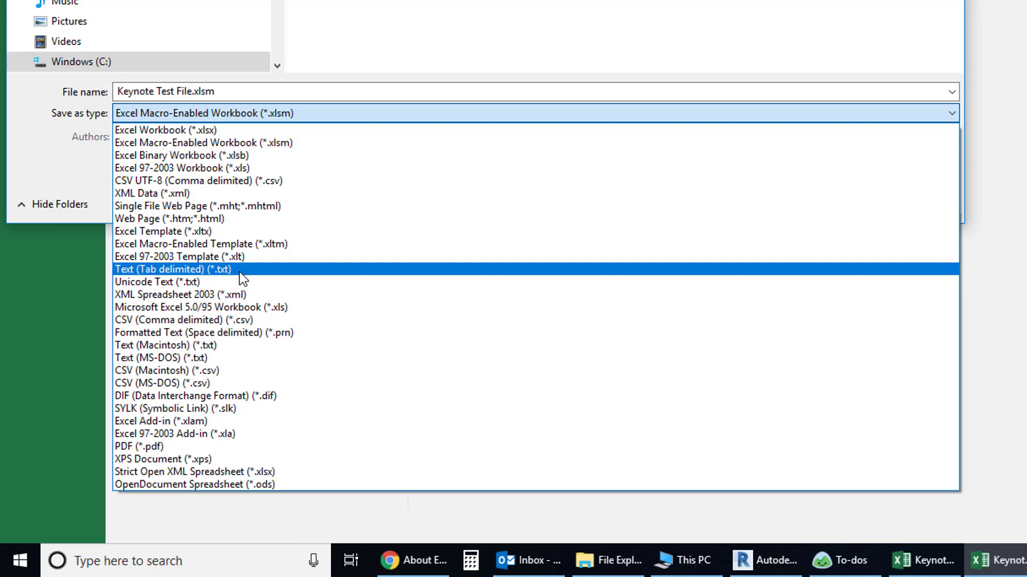
key("Escape")
key("Escape")
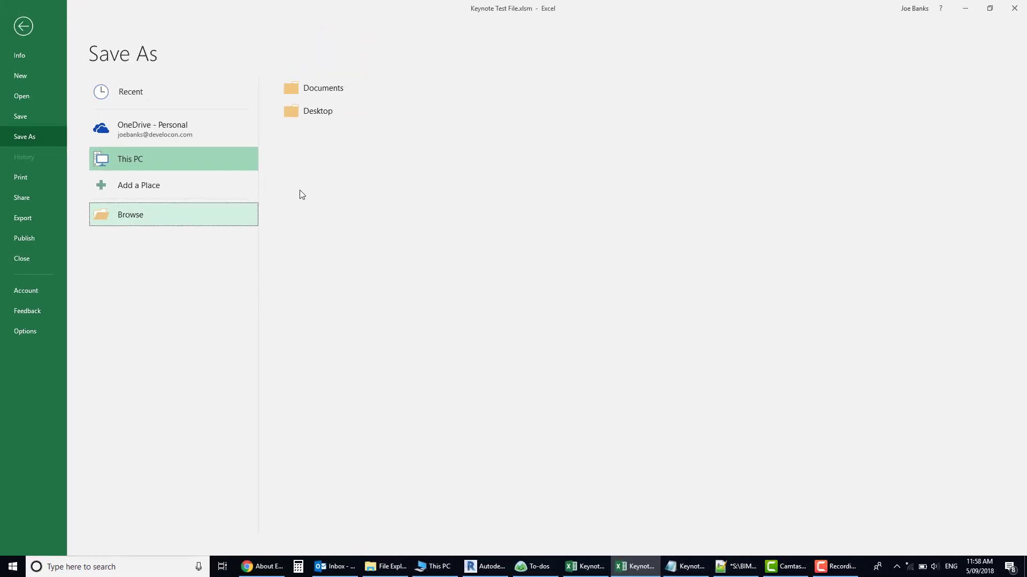
key("Escape")
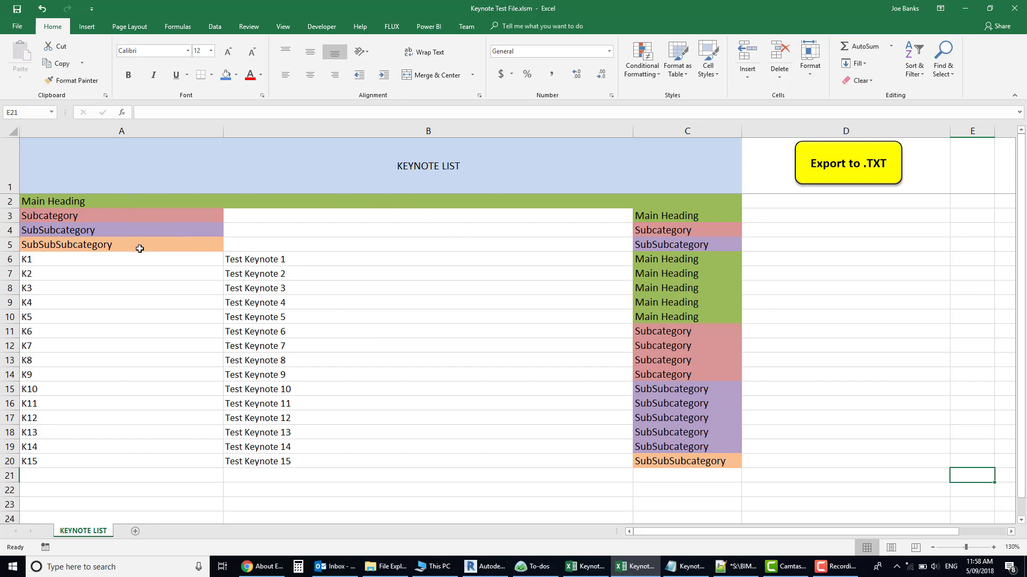
left_click(96, 203)
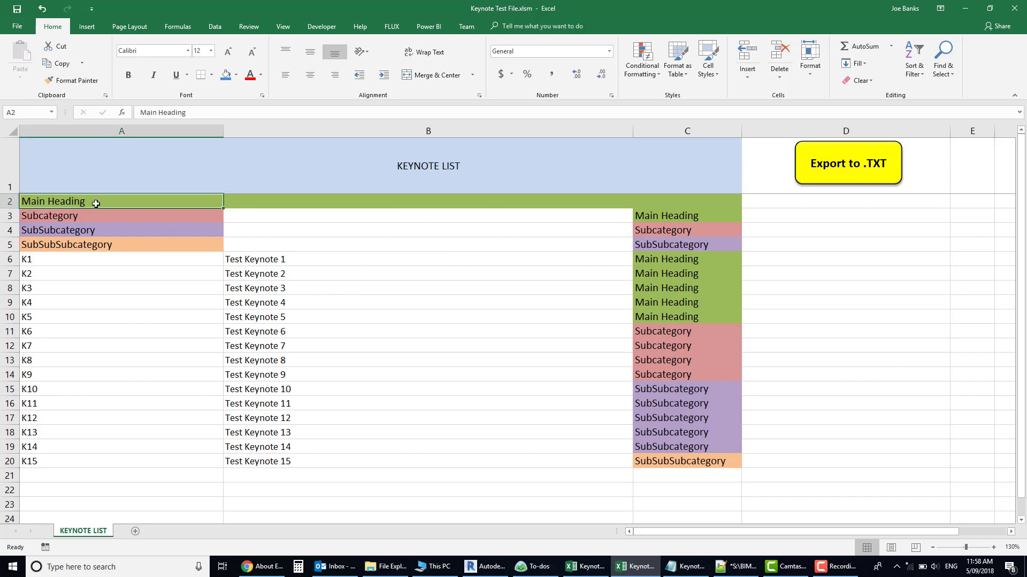
left_click(156, 218)
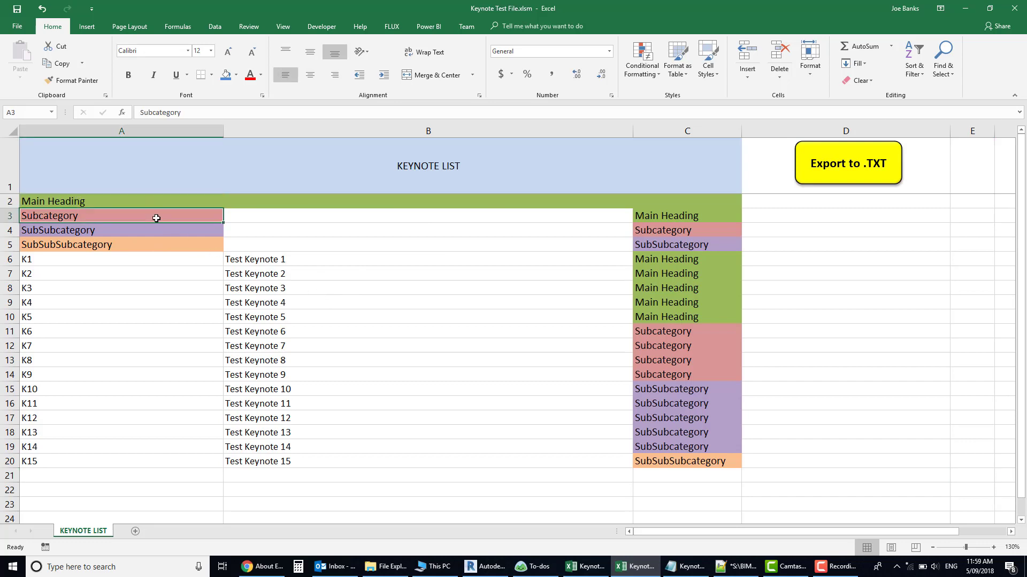
left_click(160, 229)
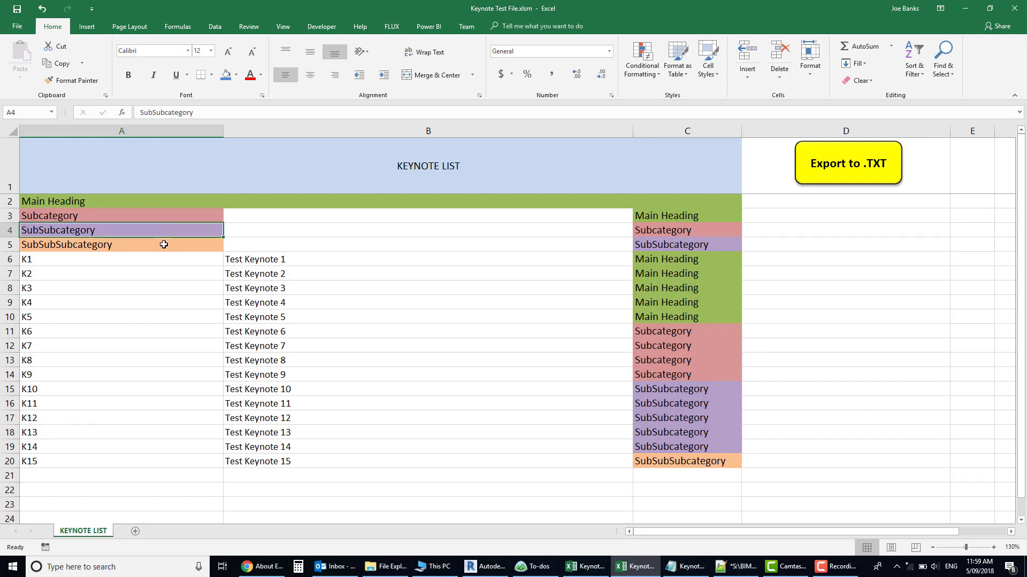
left_click(163, 245)
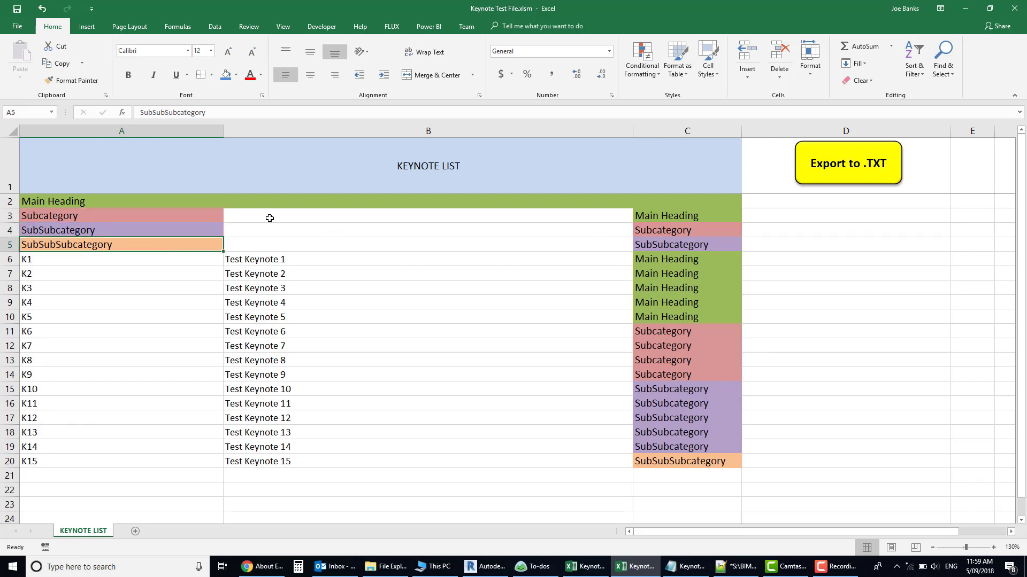
left_click(177, 199)
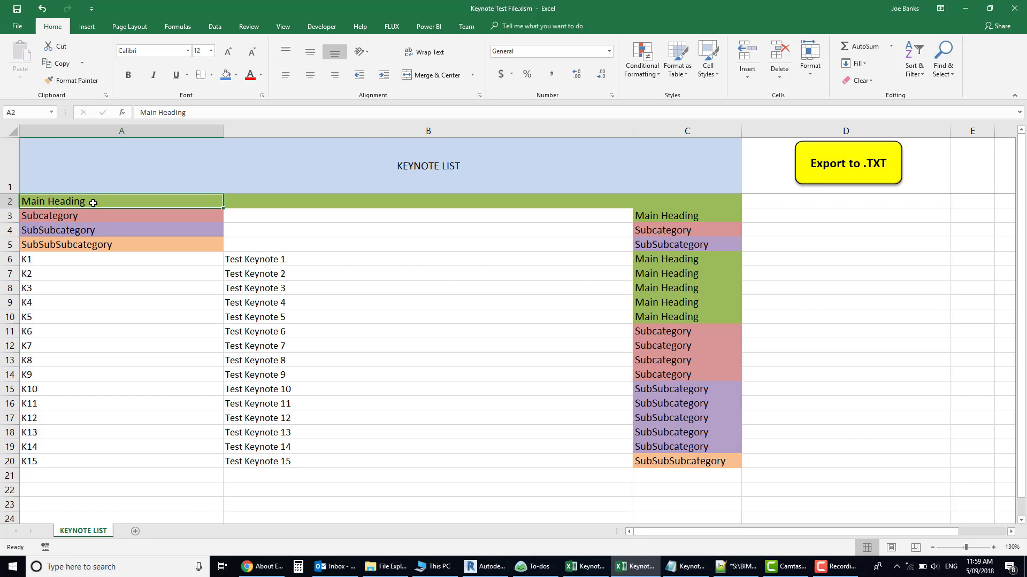
left_click(649, 201)
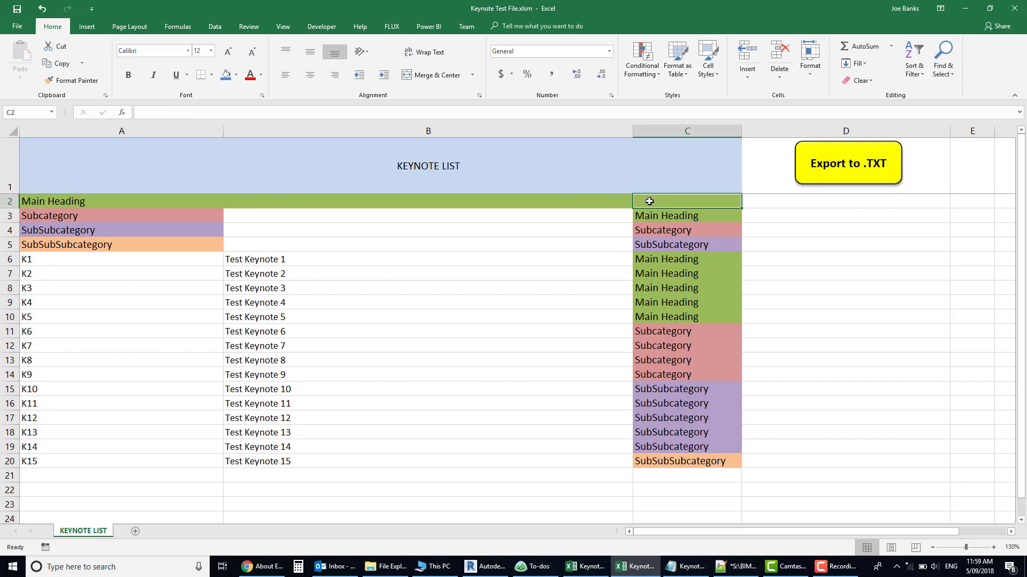
left_click(176, 216)
left_click(374, 217)
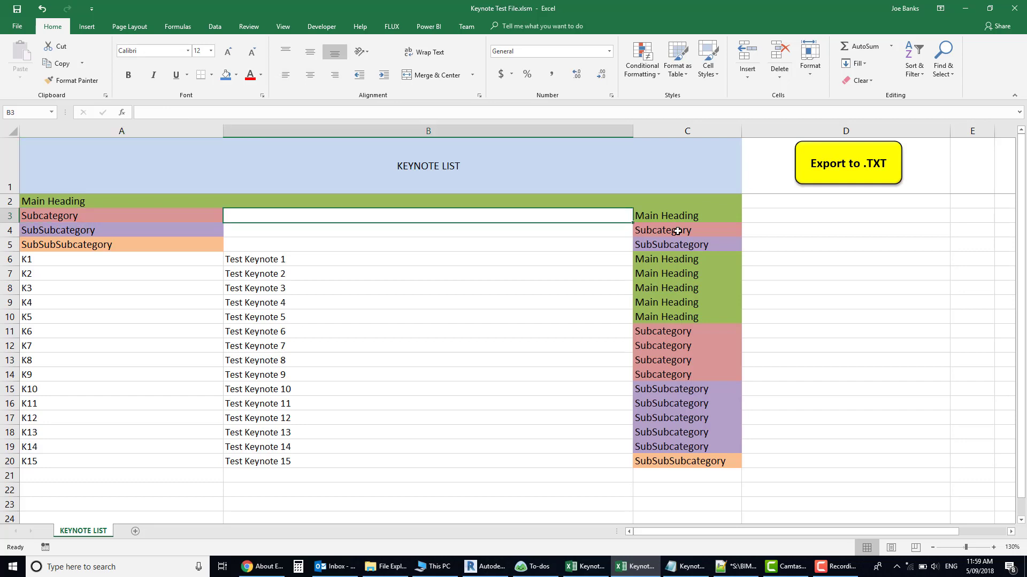
left_click(685, 216)
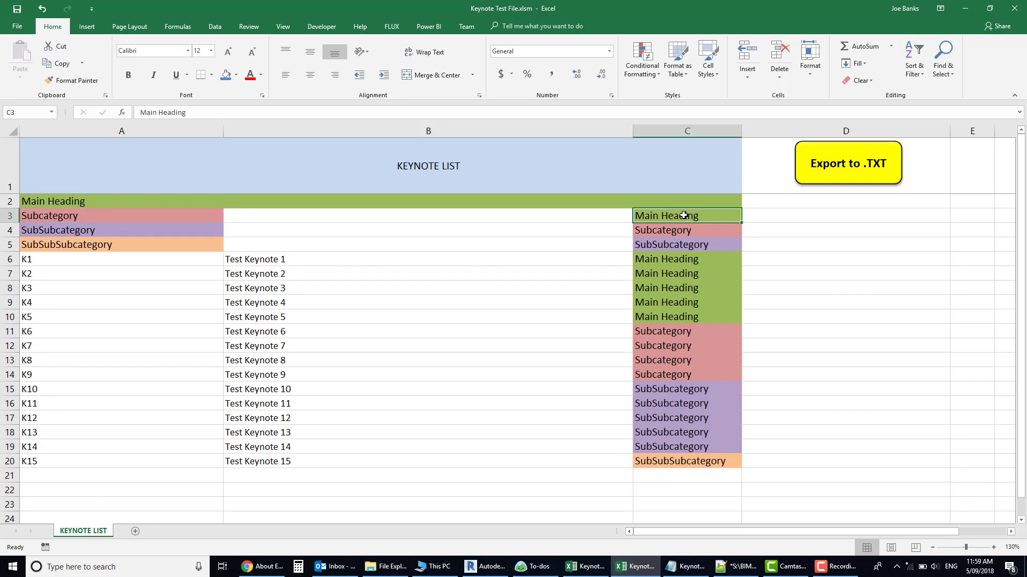
left_click(160, 231)
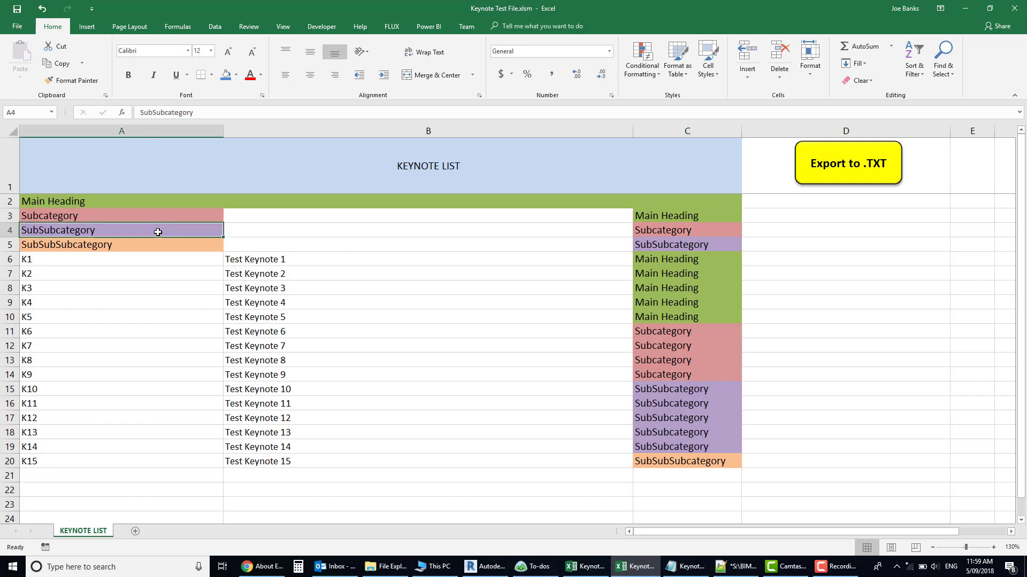
left_click(680, 231)
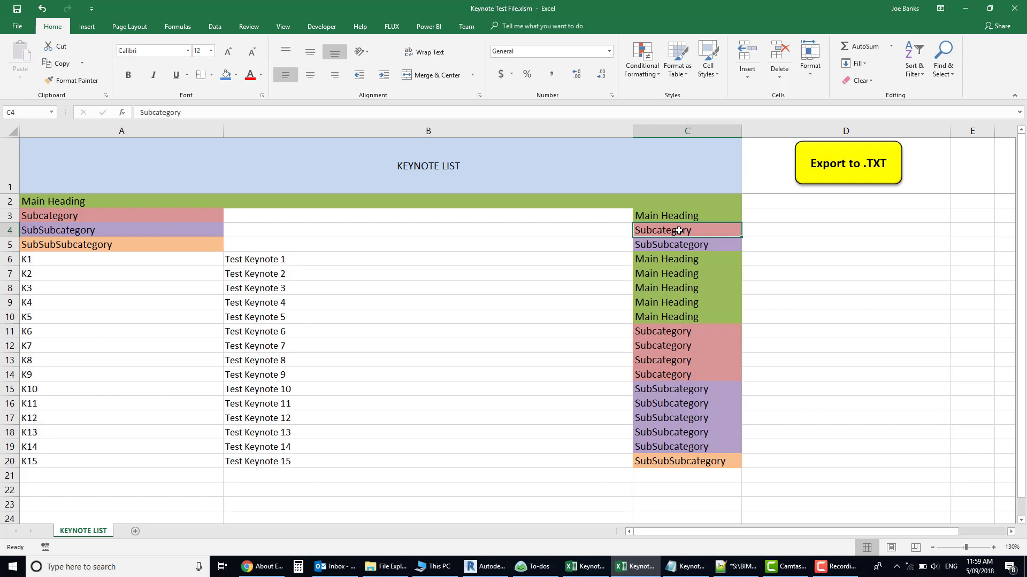
left_click(176, 246)
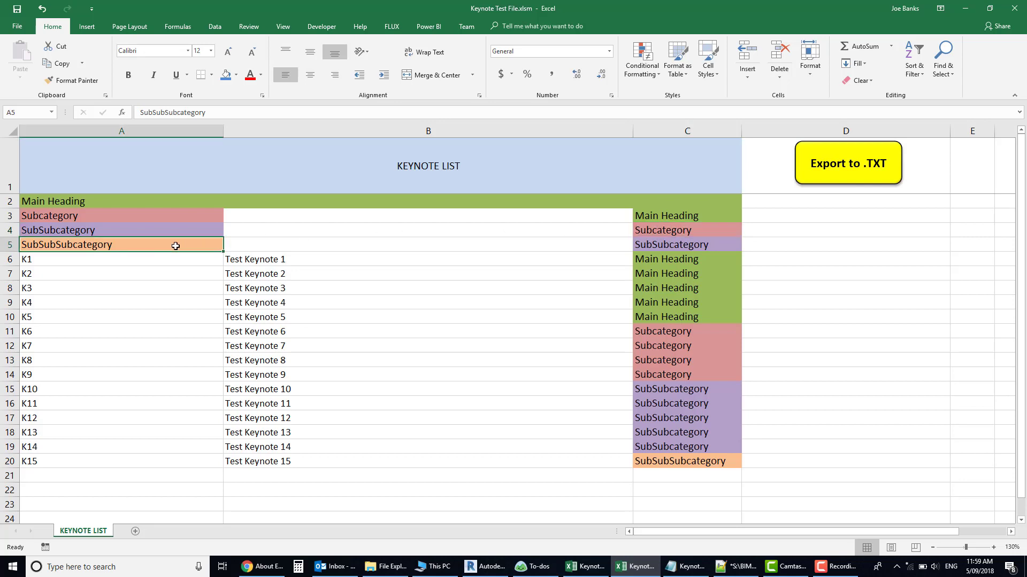
left_click(662, 247)
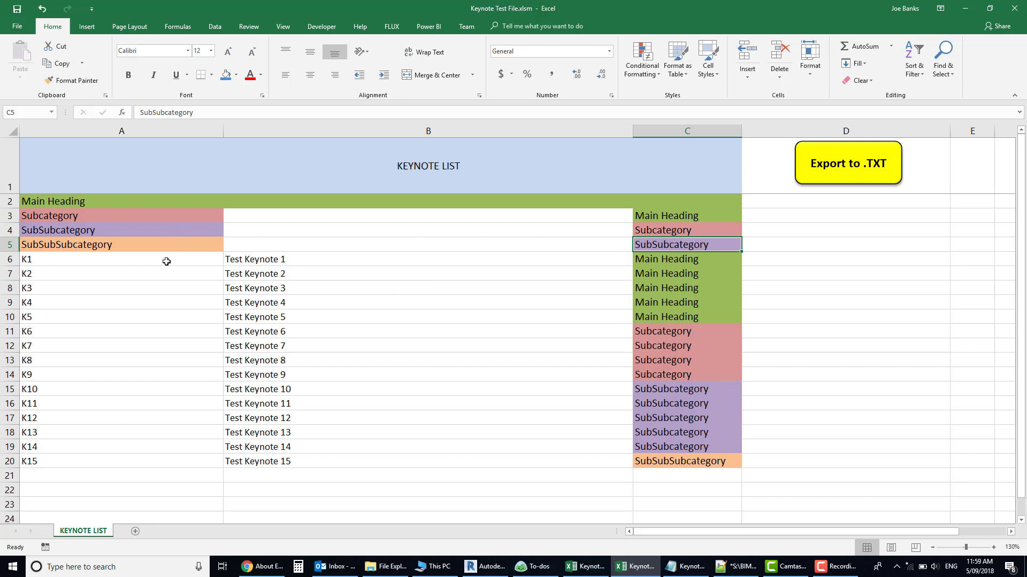
left_click_drag(143, 262, 443, 470)
left_click(97, 277)
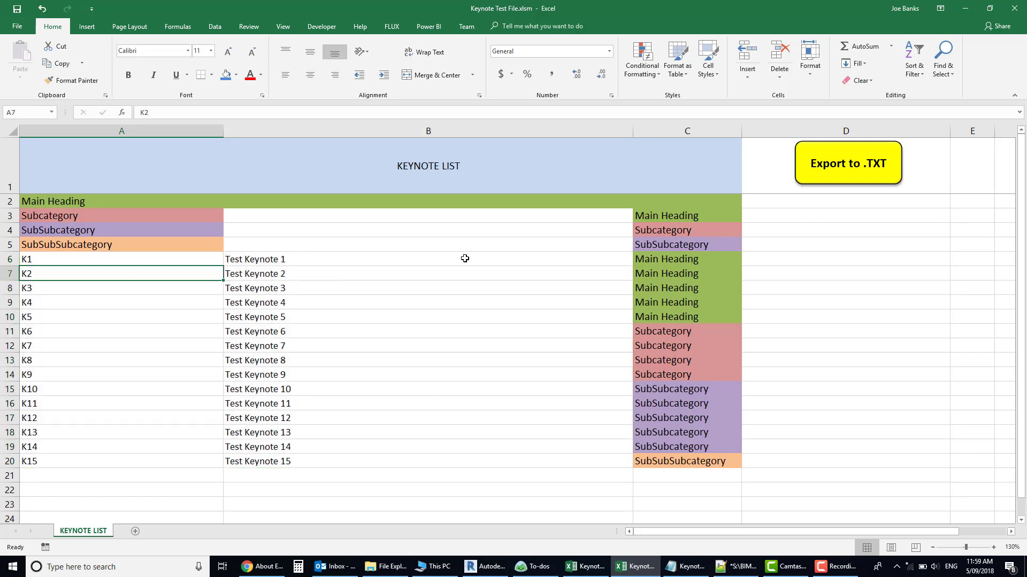
left_click(674, 279)
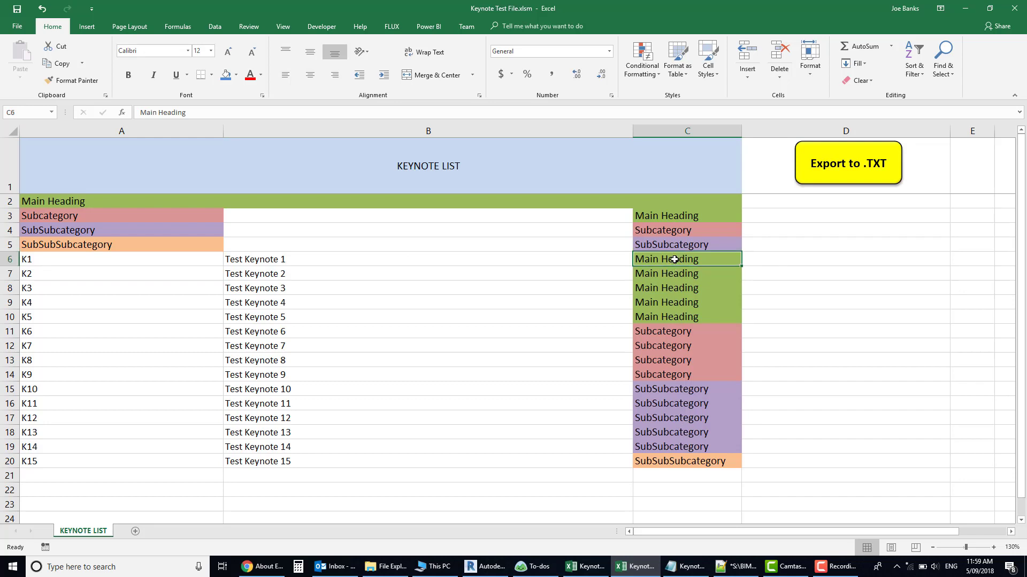
mouse_move(674, 259)
left_mouse_down()
mouse_move(663, 318)
mouse_move(665, 260)
left_mouse_up()
left_click_drag(665, 331, 661, 374)
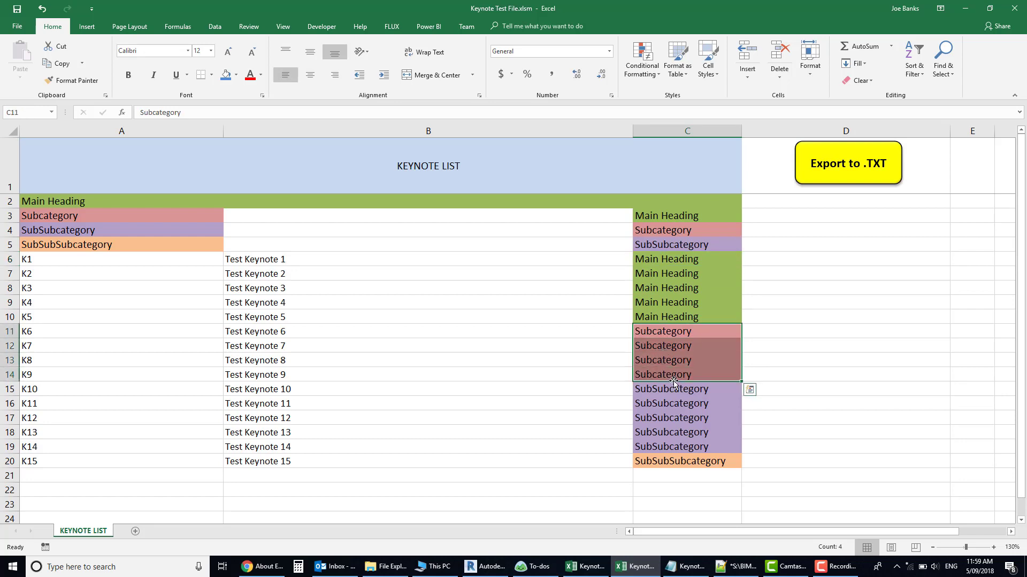
left_click(550, 360)
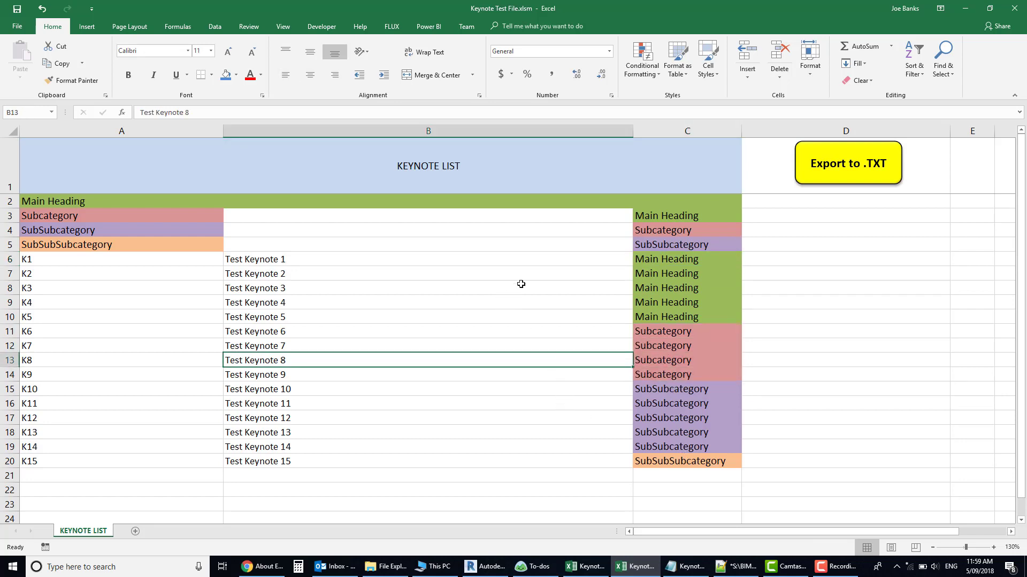
left_click(772, 287)
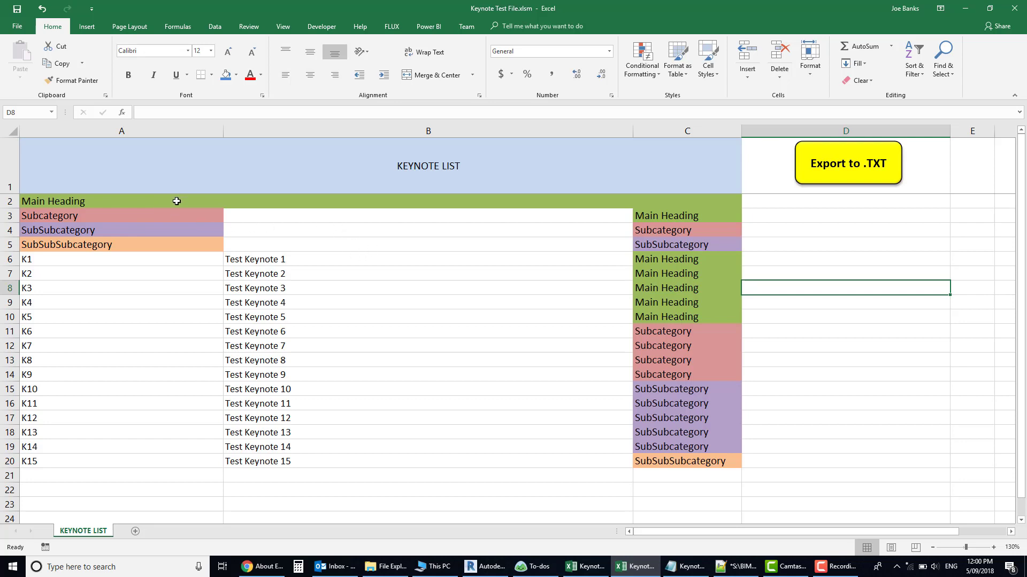
left_click_drag(176, 201, 179, 244)
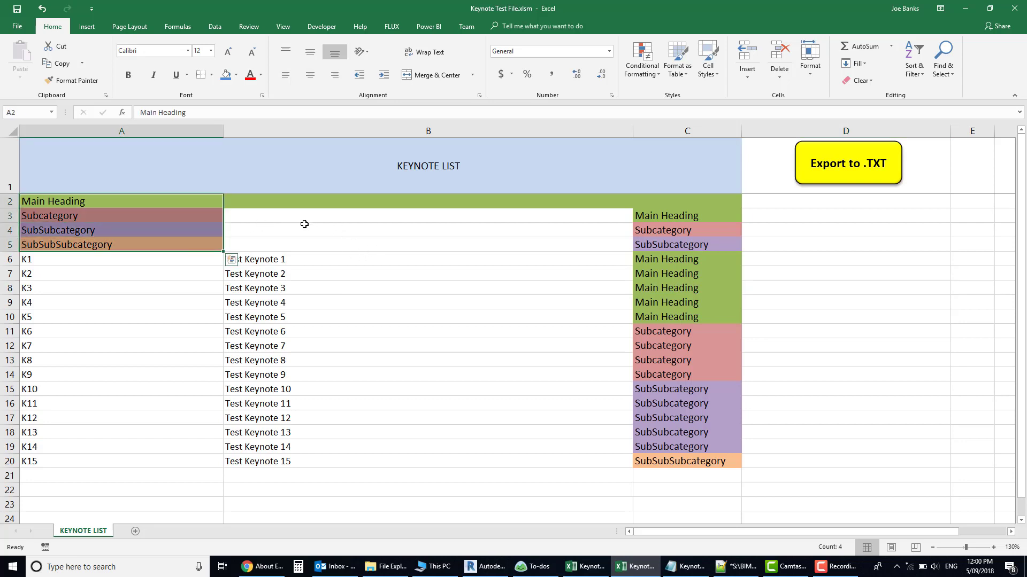
Drag the A5:C5 SubSubSubcategory header down to row 23, leaving row 5 blank.
left_click(315, 259)
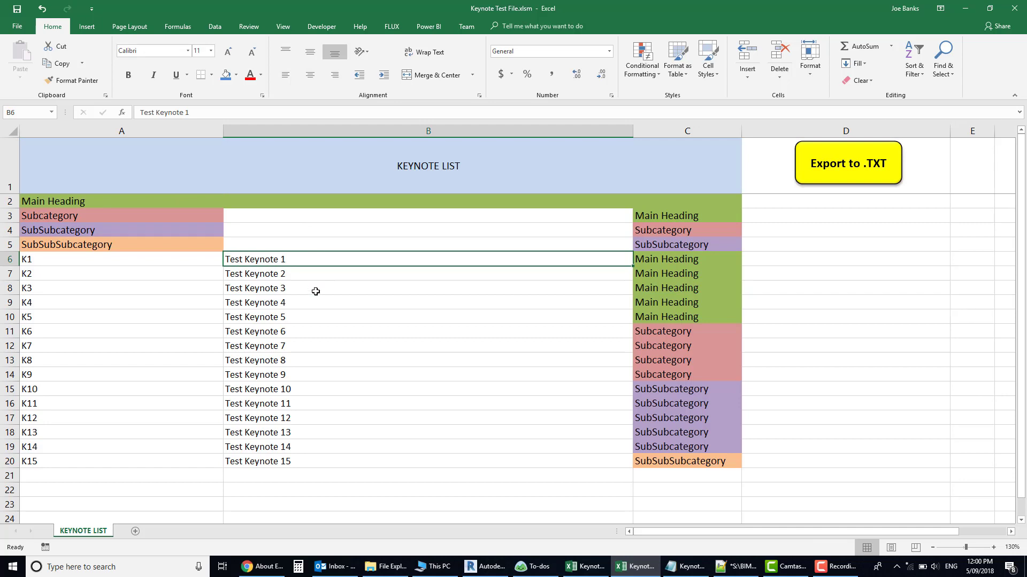
left_click(158, 488)
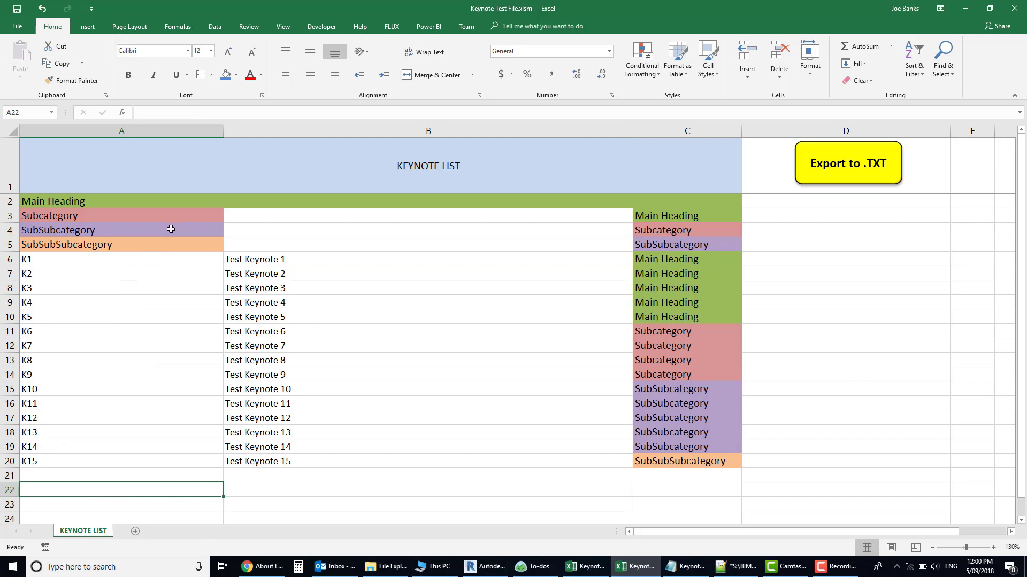
left_click_drag(159, 244, 577, 518)
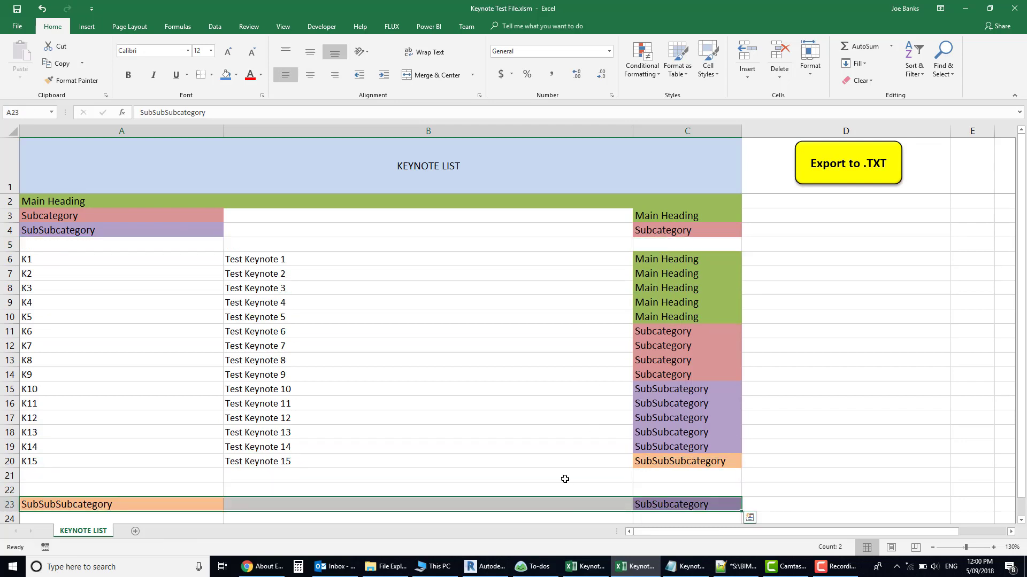
left_click(518, 463)
left_click(654, 462)
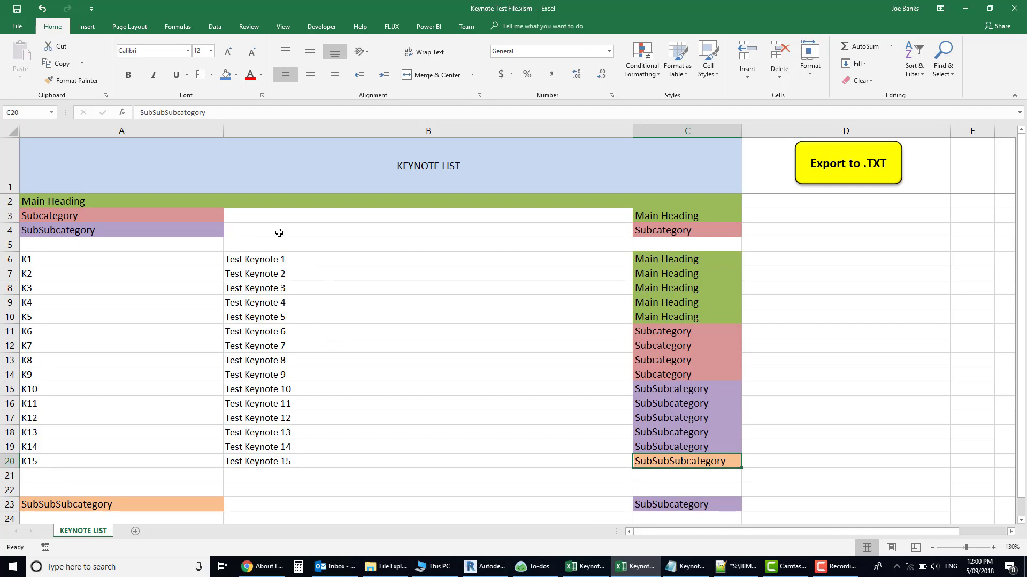
Switch to Keynote Test File2 and review its Main Heading, Subcategory, SubSubcategory, SubSubSubcategory and Main Heading 2 rows.
left_click(595, 574)
left_click(636, 521)
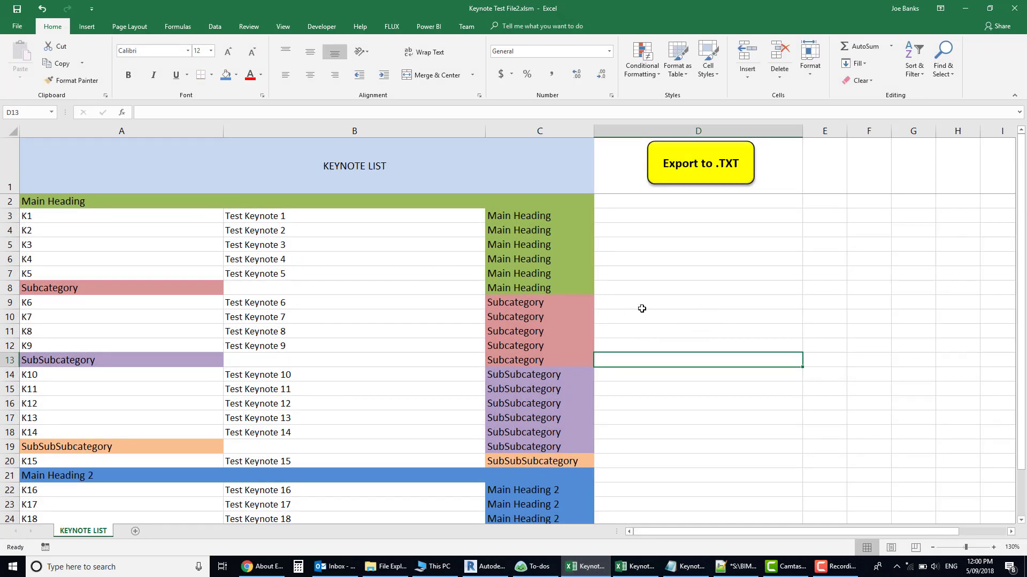
left_click(143, 204)
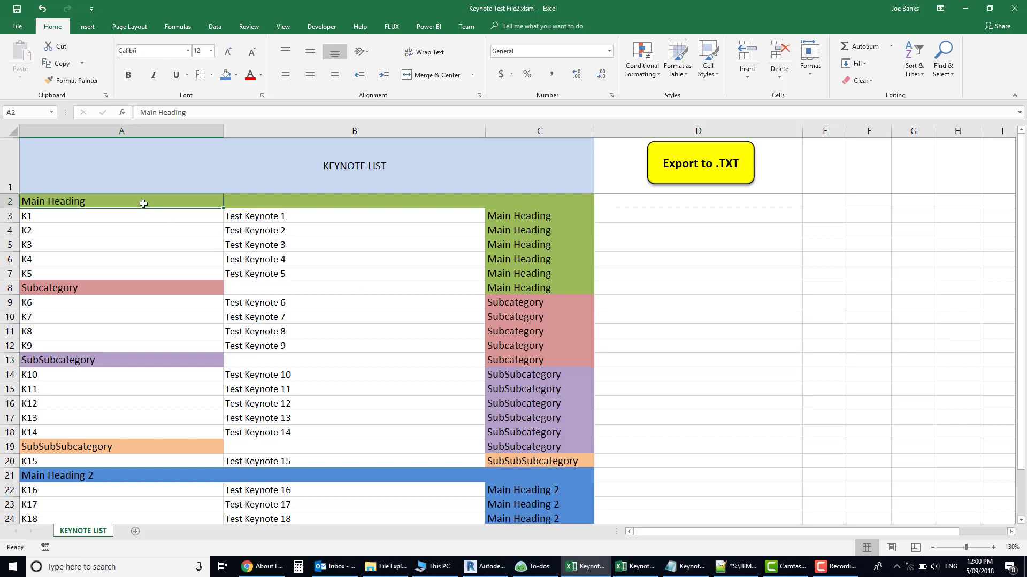
left_click(187, 290)
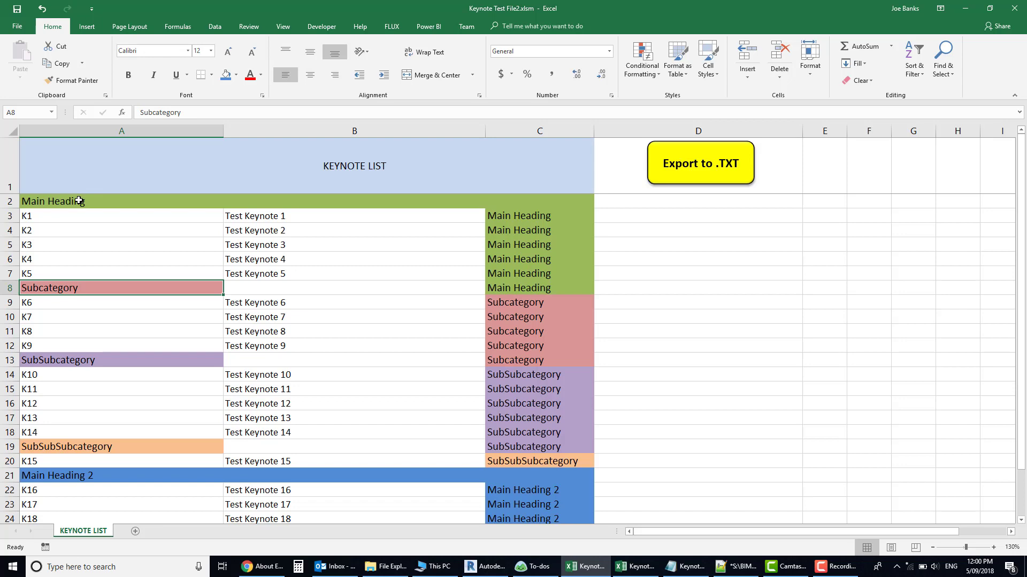
left_click(150, 358)
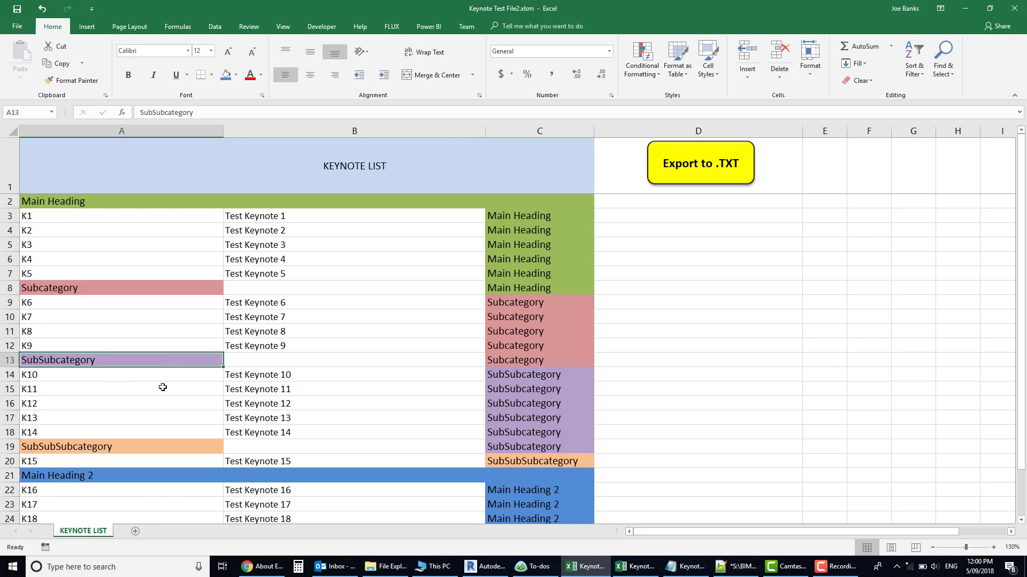
left_click(183, 446)
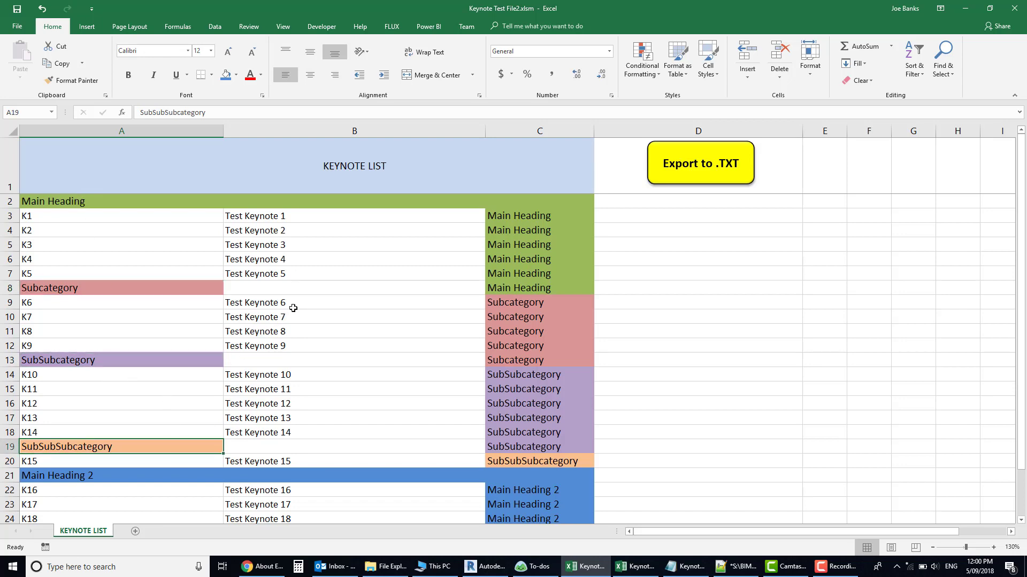
scroll(293, 308, "down", 2)
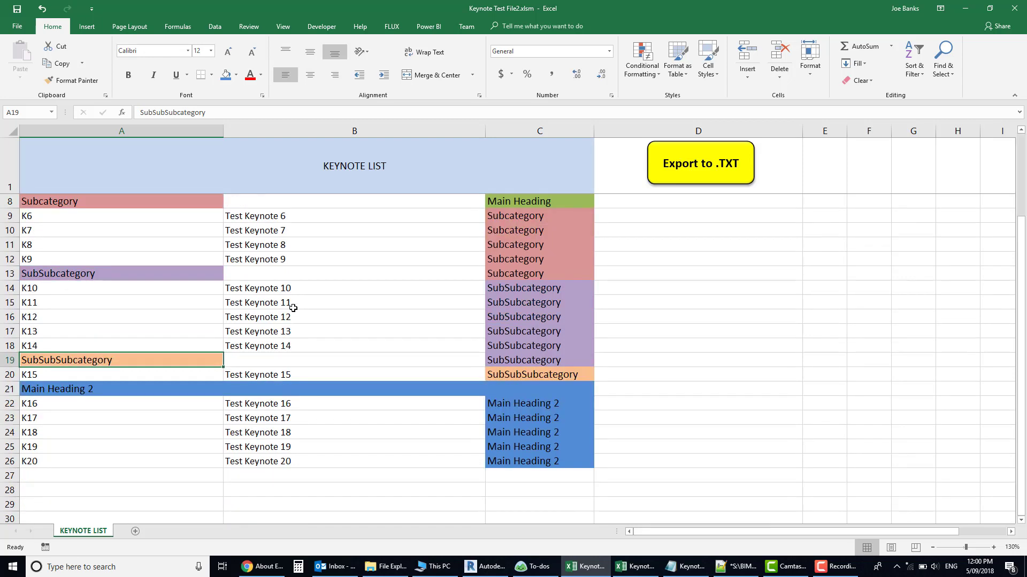
left_click(149, 388)
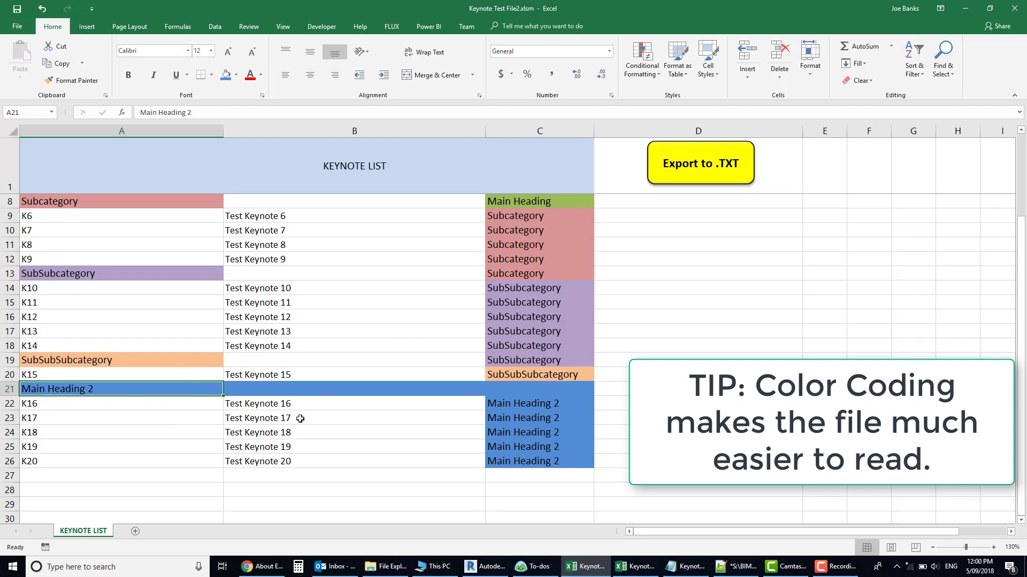
scroll(305, 442, "up", 2)
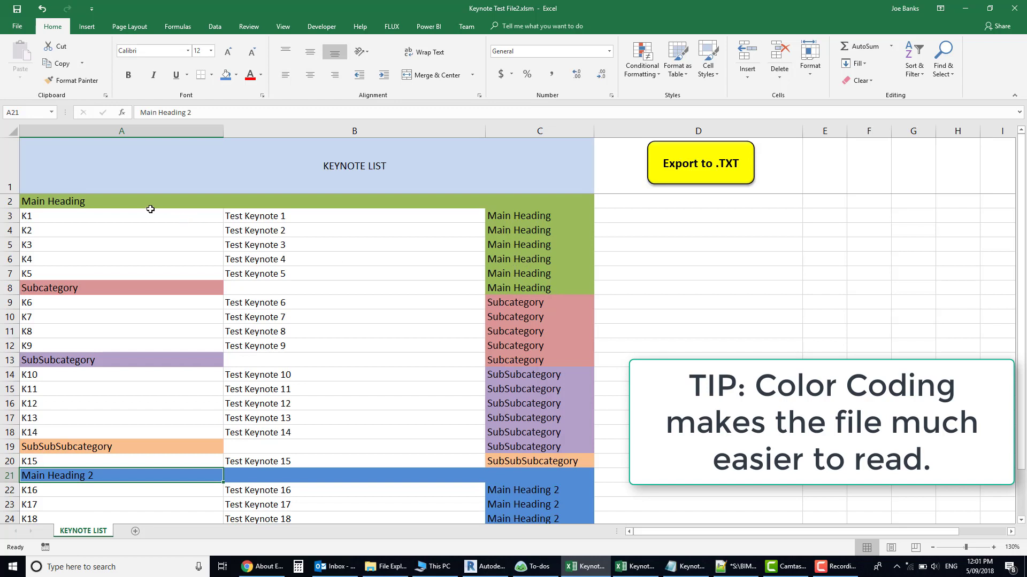
Copy the Main Heading label from A2 into parent cells C14, C15 and C16.
left_click(115, 202)
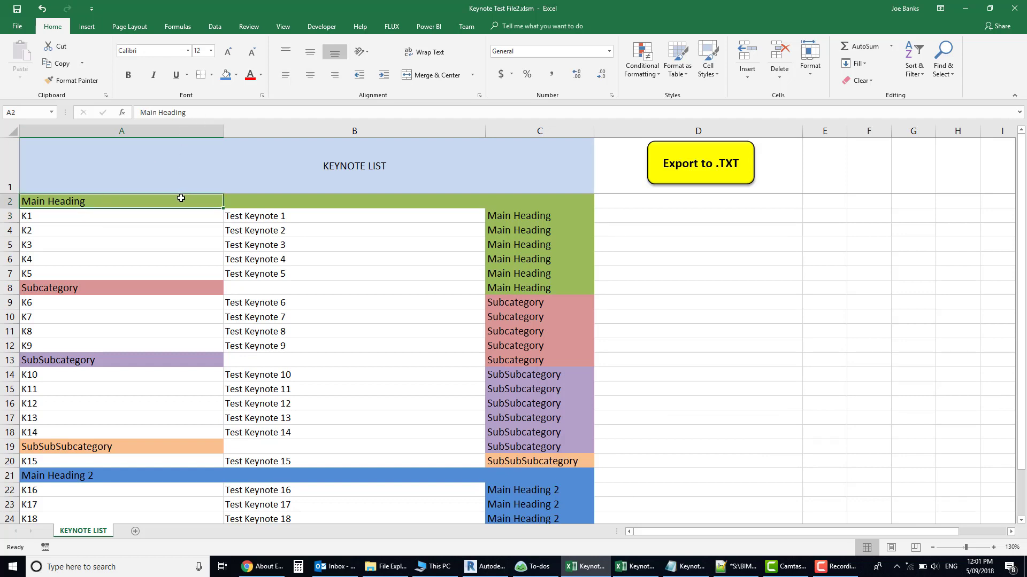
left_click(536, 388)
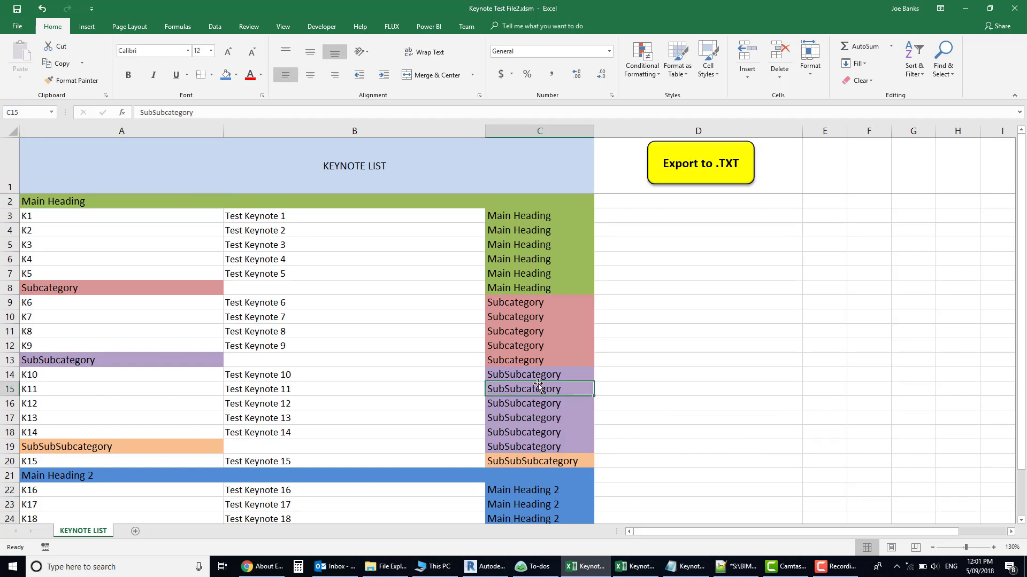
left_click(156, 203)
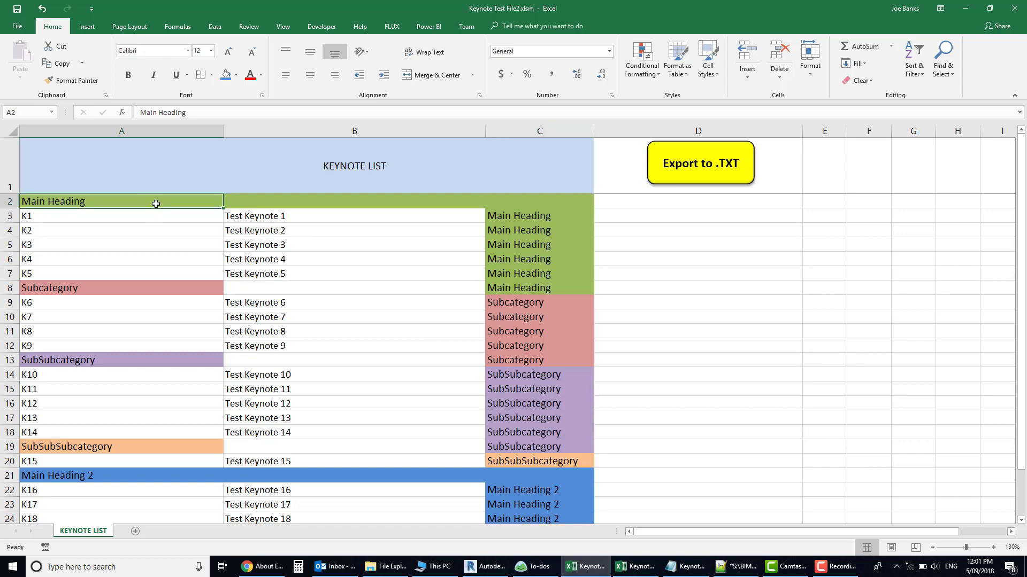
key("ctrl+c")
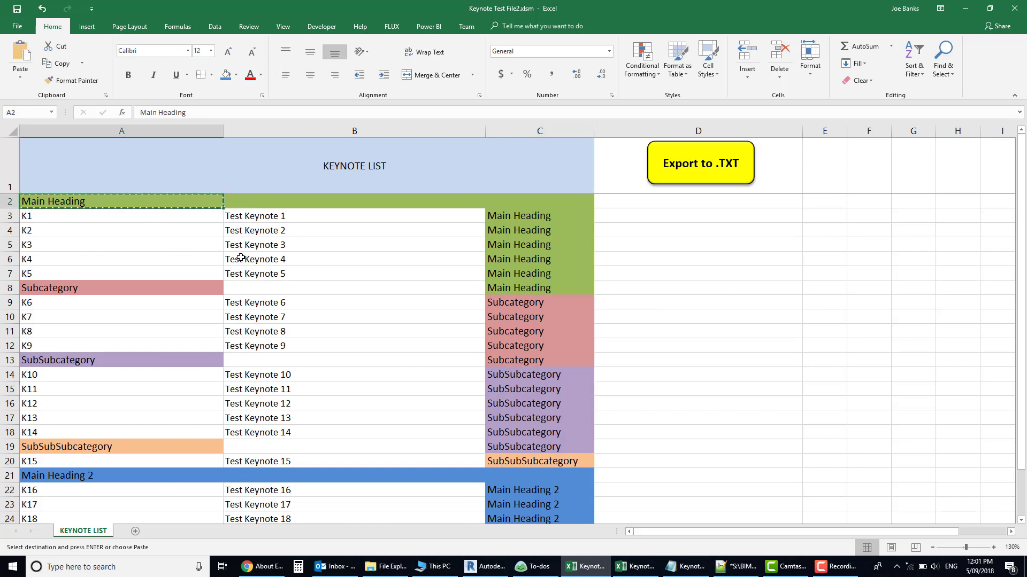
left_click(548, 376)
key("ctrl+v")
left_click(553, 389)
key("ctrl+v")
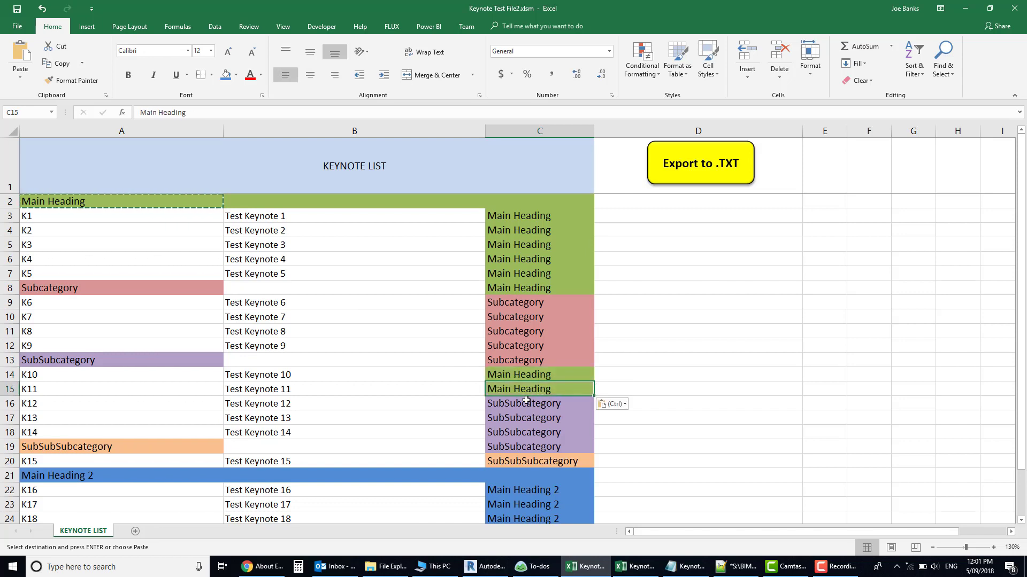
left_click(557, 402)
key("ctrl+v")
left_click(605, 377)
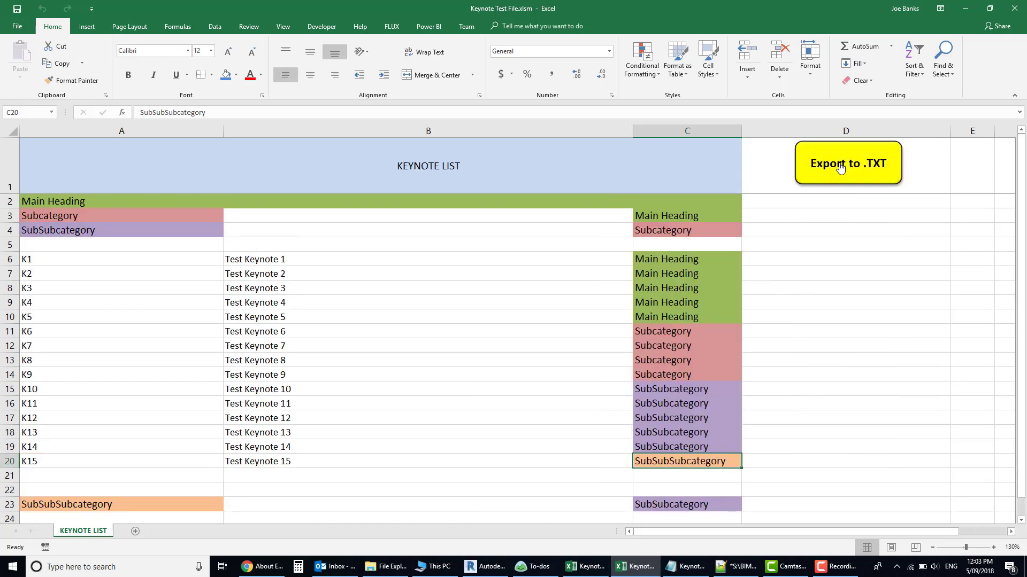
Export the list to .TXT, overwriting Keynote Test File.txt, and switch to Revit.
left_click(840, 168)
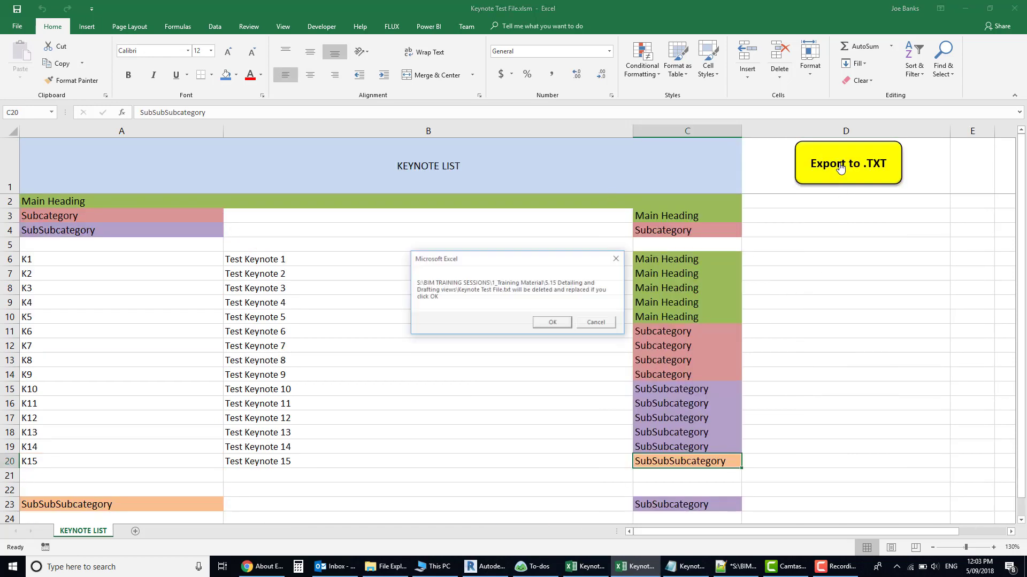
left_click(554, 323)
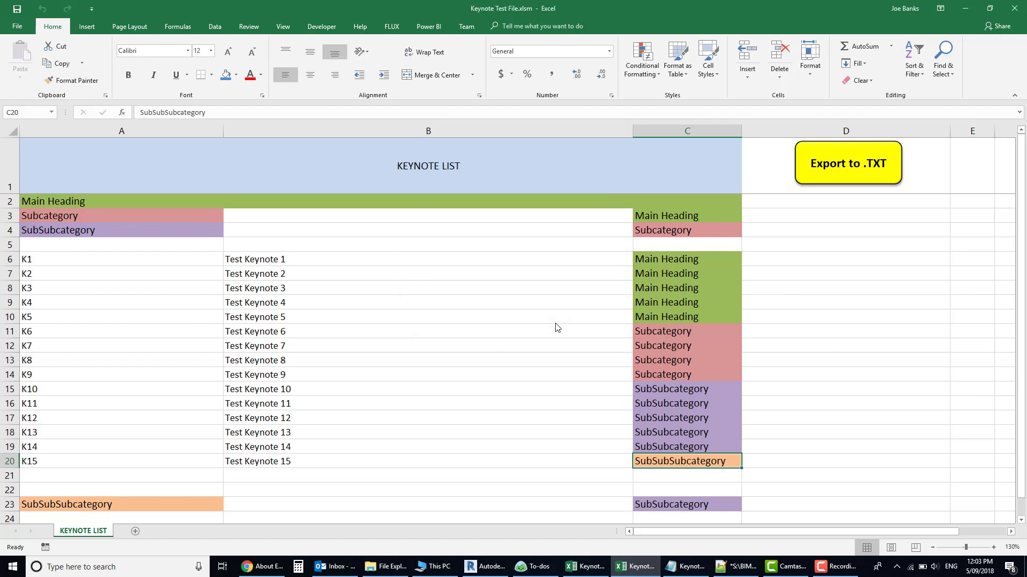
left_click(487, 566)
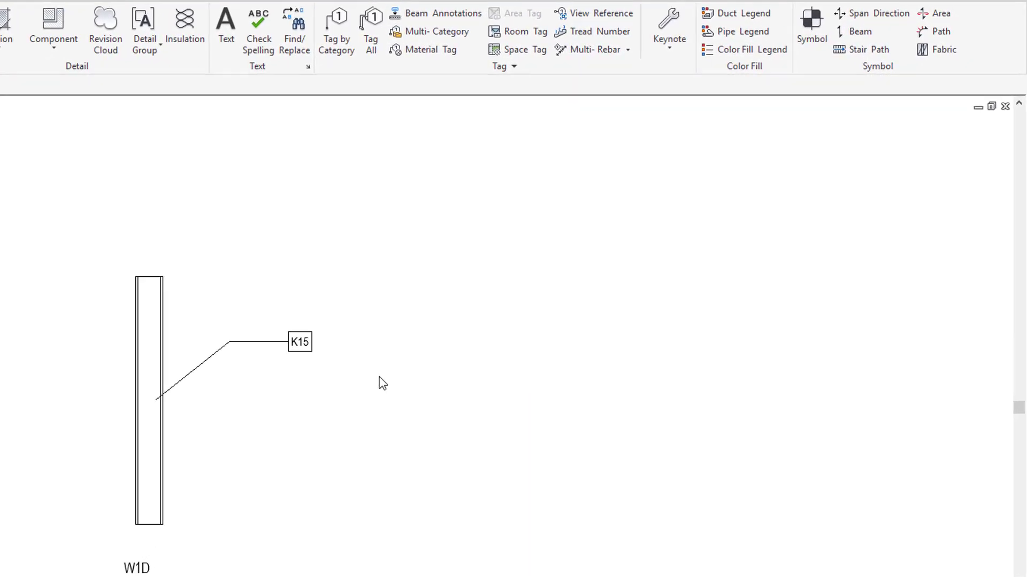
Reload the keynote table through Keynoting Settings, confirm both prompts, and select the K15 tag.
left_click(670, 43)
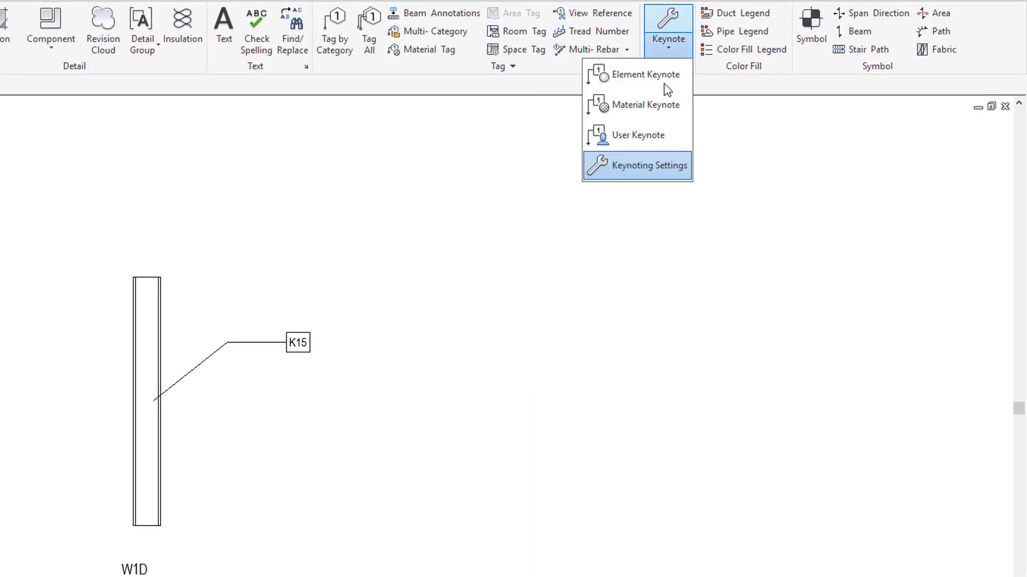
left_click(640, 166)
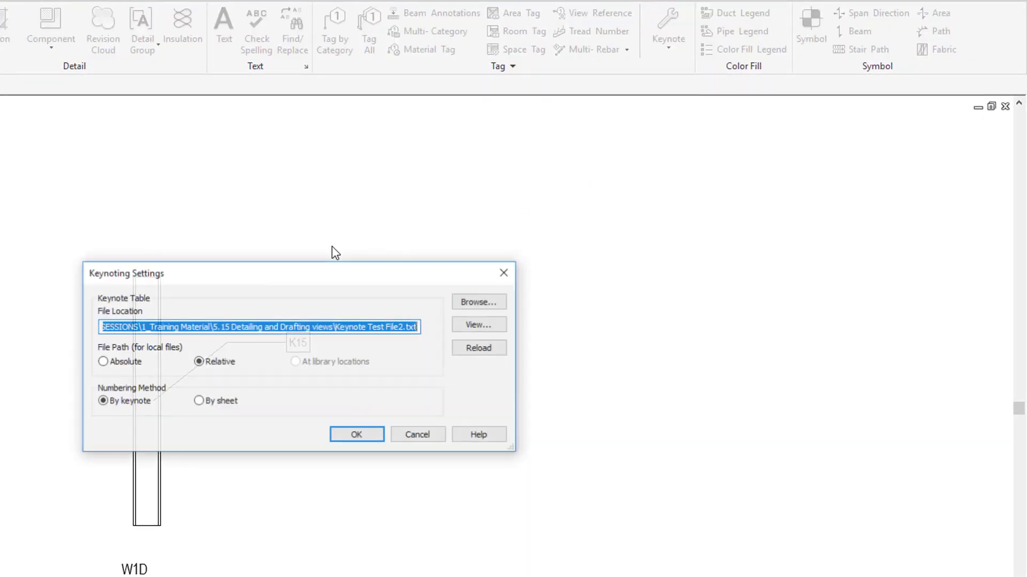
left_click(473, 348)
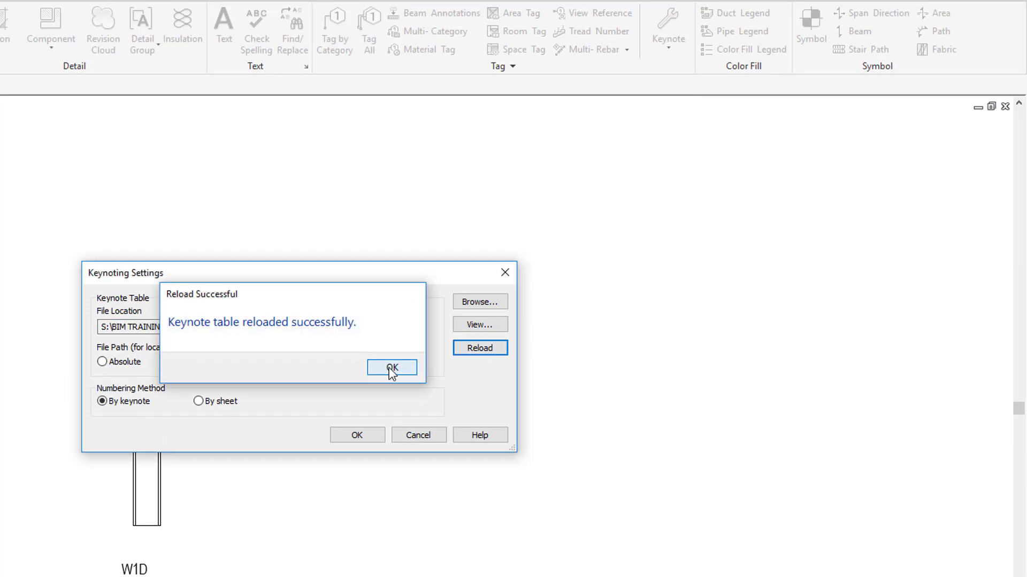
left_click(392, 368)
left_click(356, 435)
left_click(299, 345)
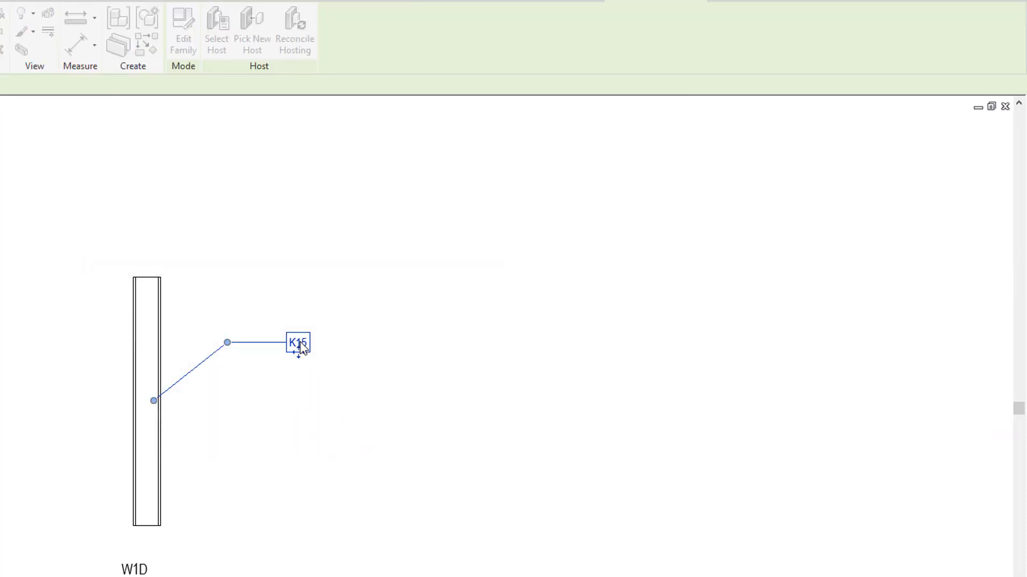
Open the Keynotes list from the K15 tag and expand Main Heading 2 to show K16–K20.
left_click(300, 345)
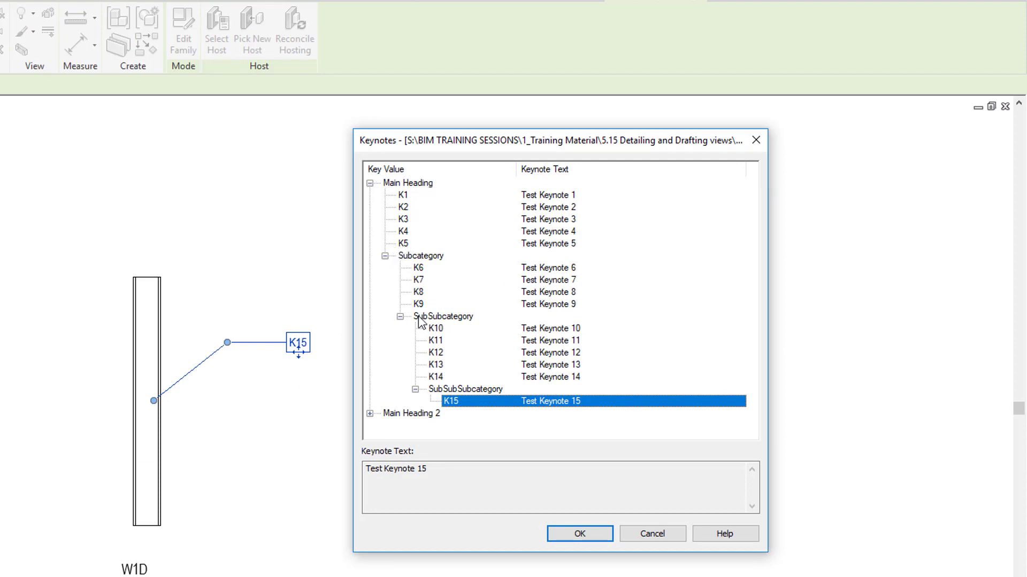
double_click(371, 417)
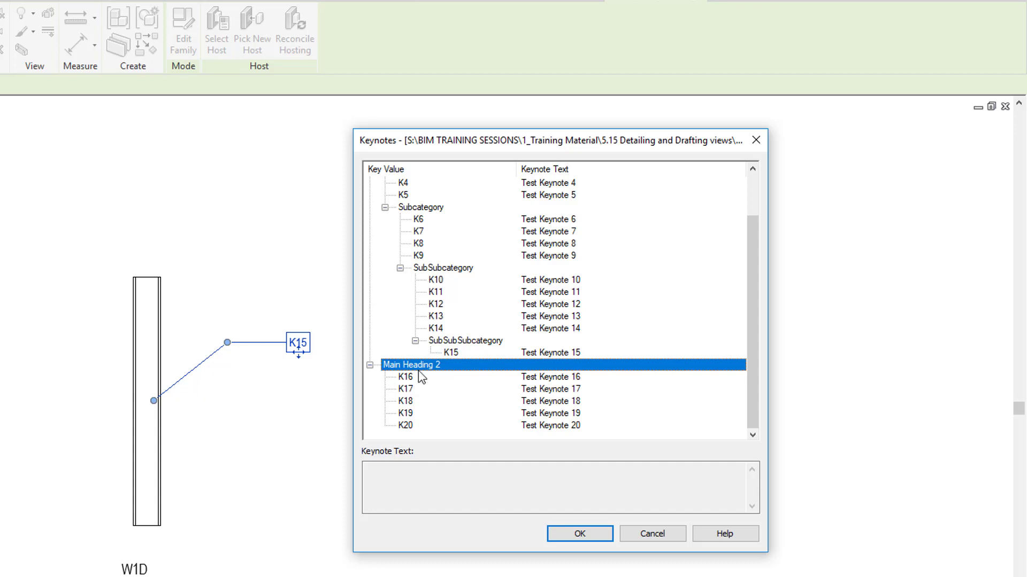
scroll(425, 369, "up", 1)
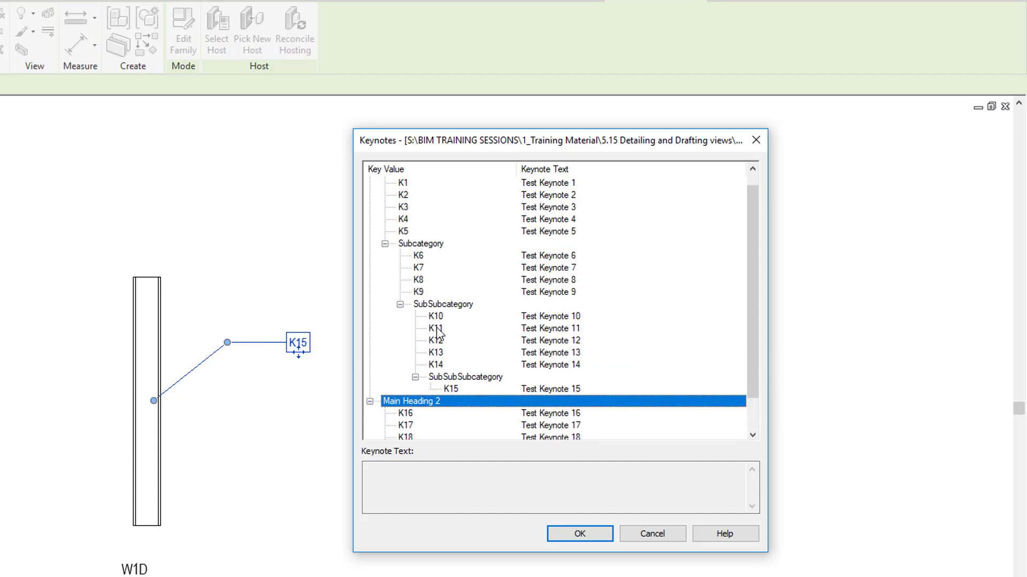
scroll(437, 332, "up", 1)
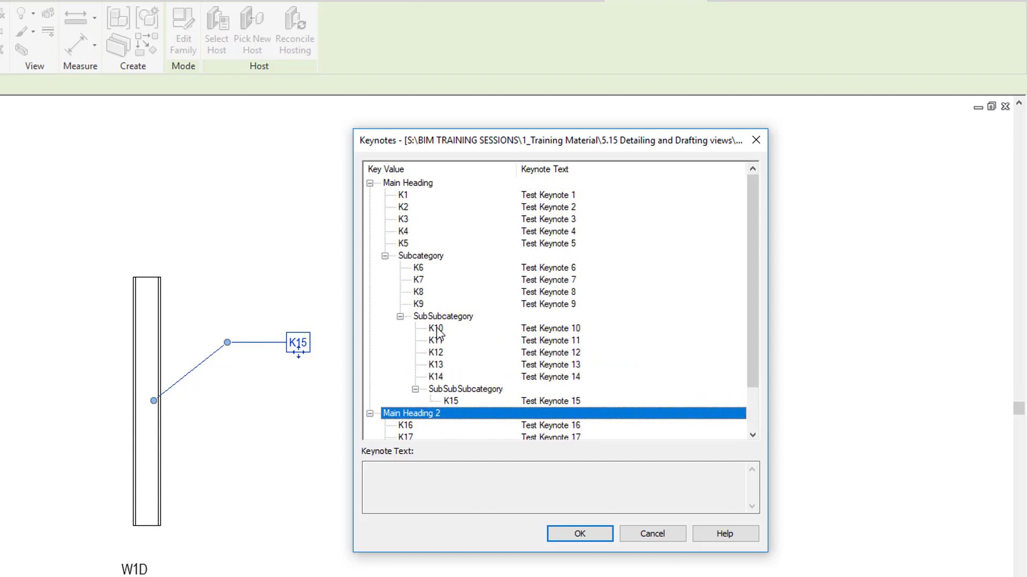